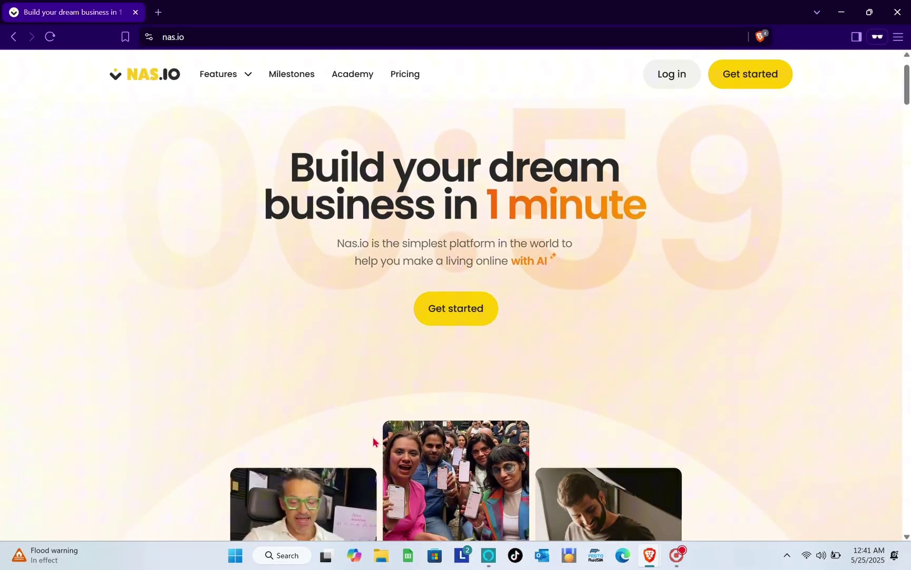
Browse the nas.io homepage and expand the Features menu in the top navigation.
scroll(373, 437, "down", 6)
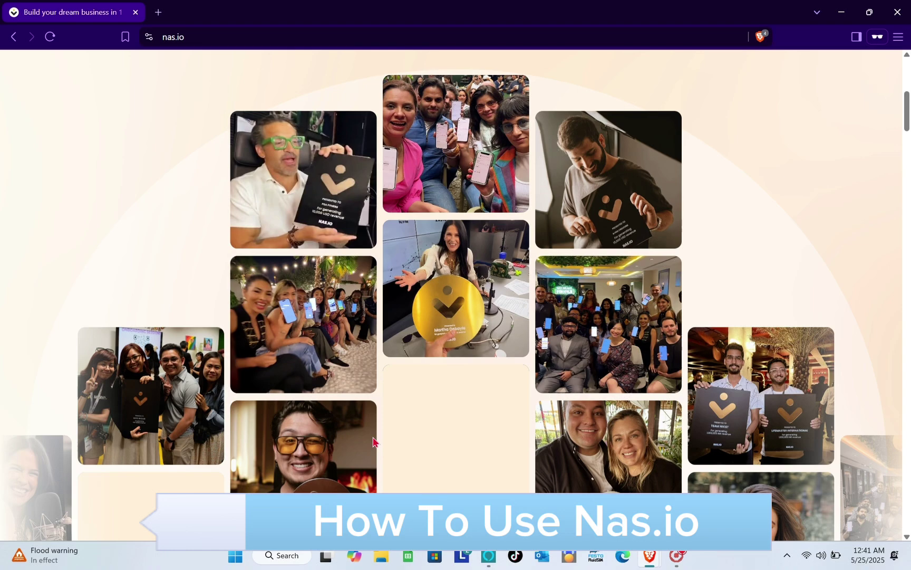
scroll(413, 305, "up", 5)
scroll(418, 236, "up", 3)
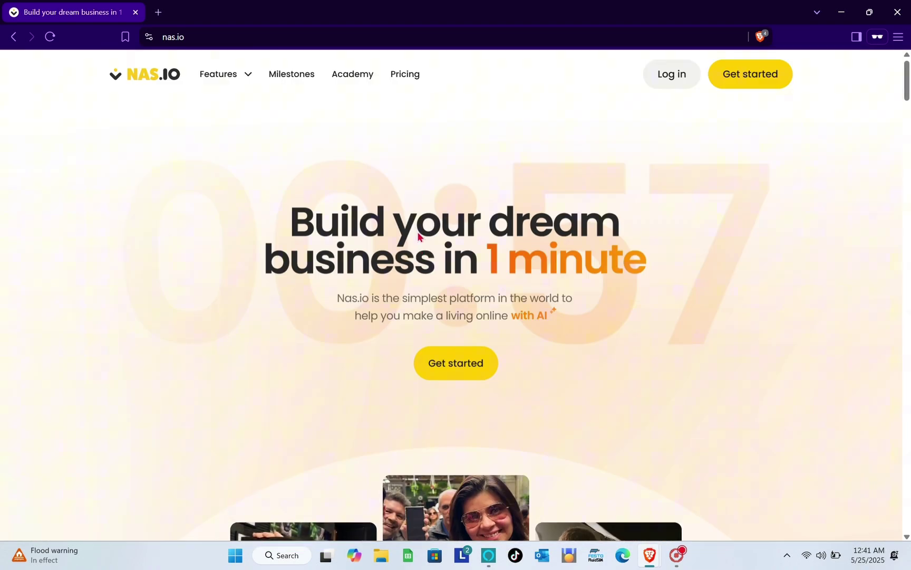
left_click(251, 78)
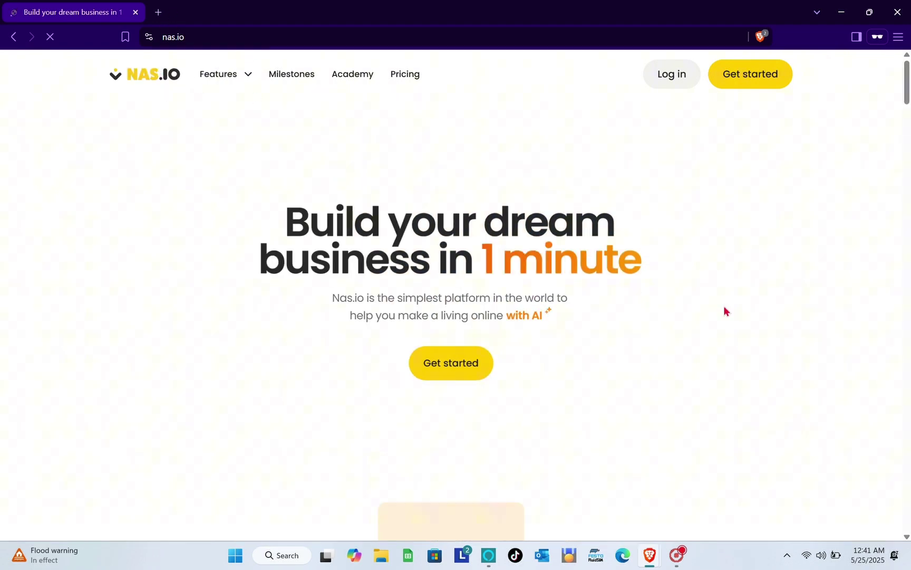
scroll(373, 436, "down", 1)
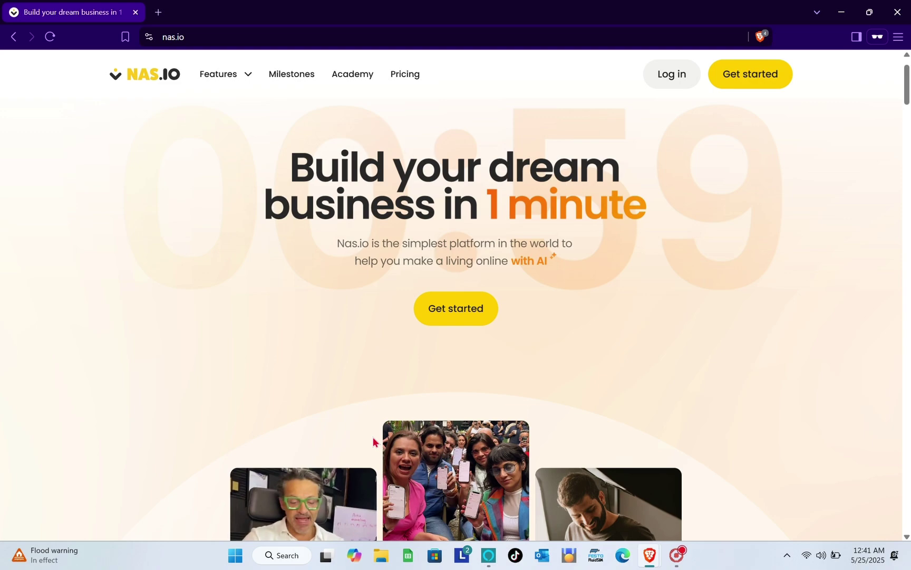
scroll(373, 440, "down", 6)
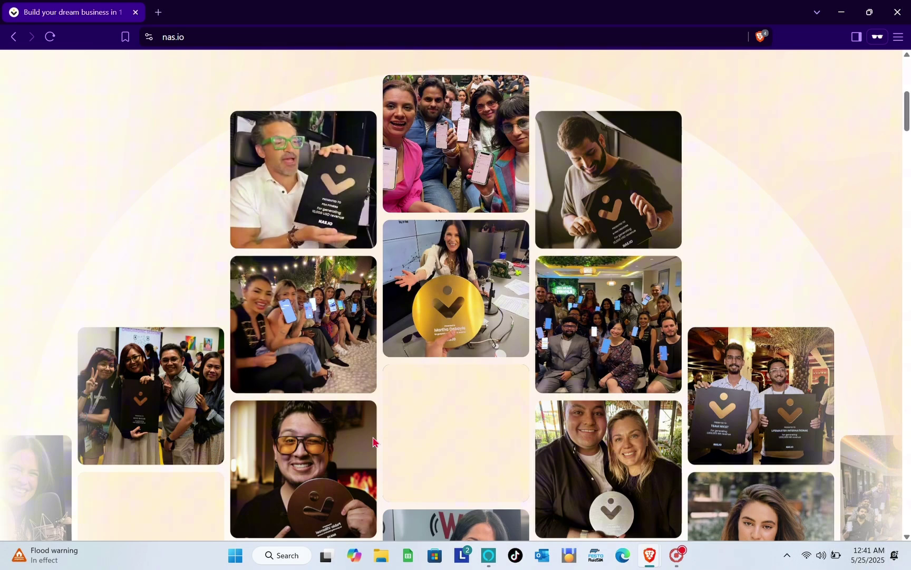
scroll(415, 305, "up", 7)
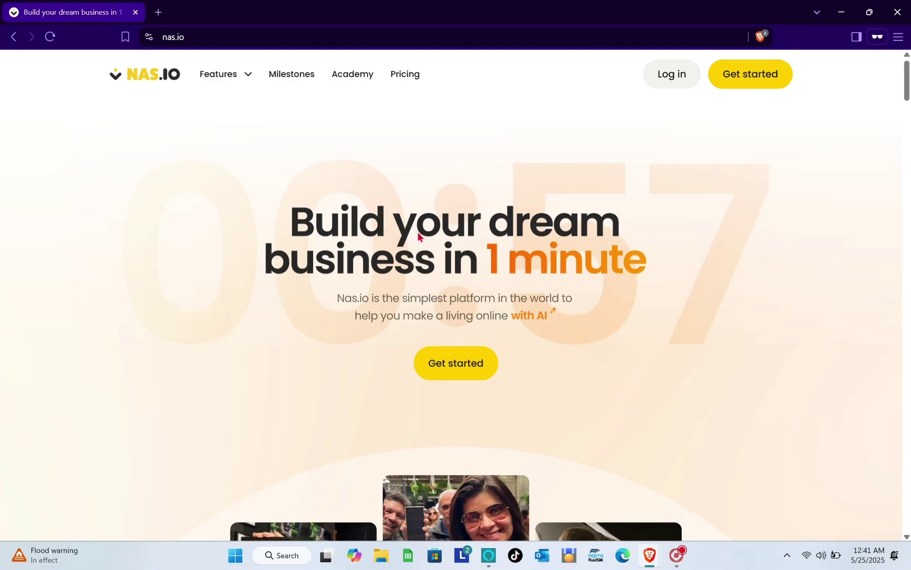
mouse_move(252, 79)
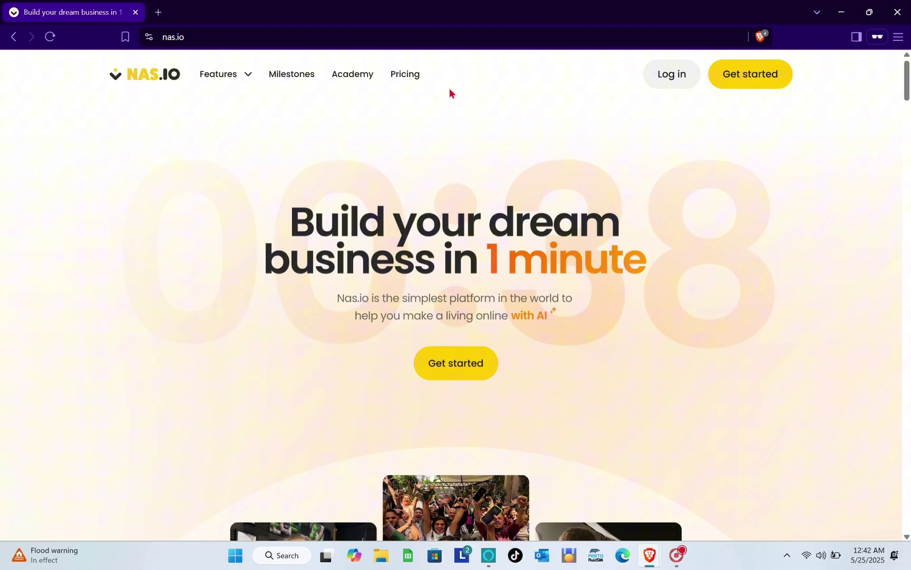
Open Pricing and compare yearly and monthly plans, ending on Pro at $29.99/month.
left_click(413, 80)
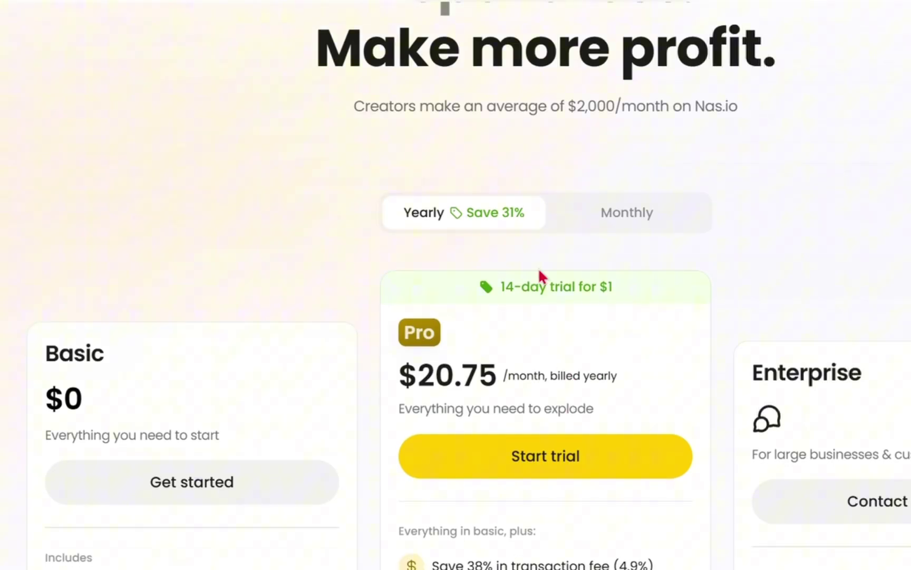
scroll(413, 430, "down", 3)
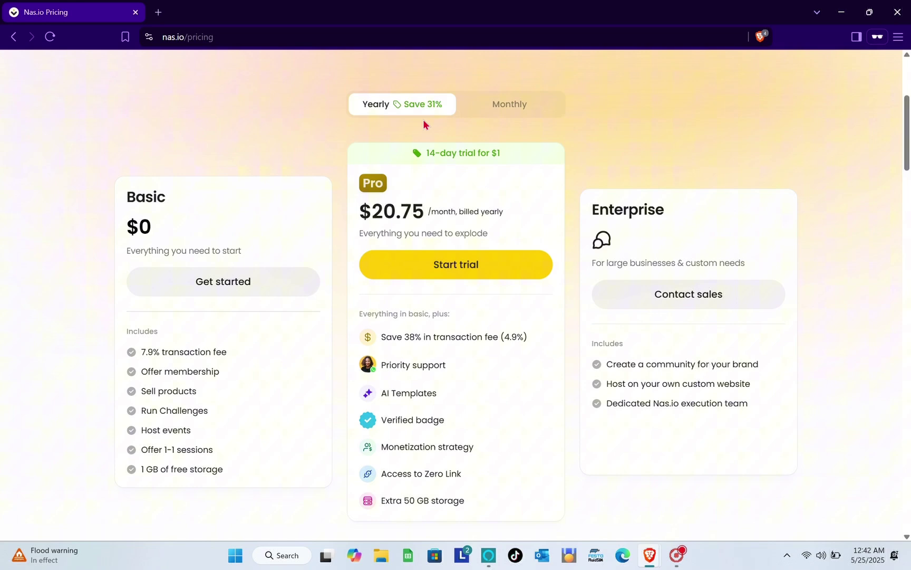
left_click(494, 109)
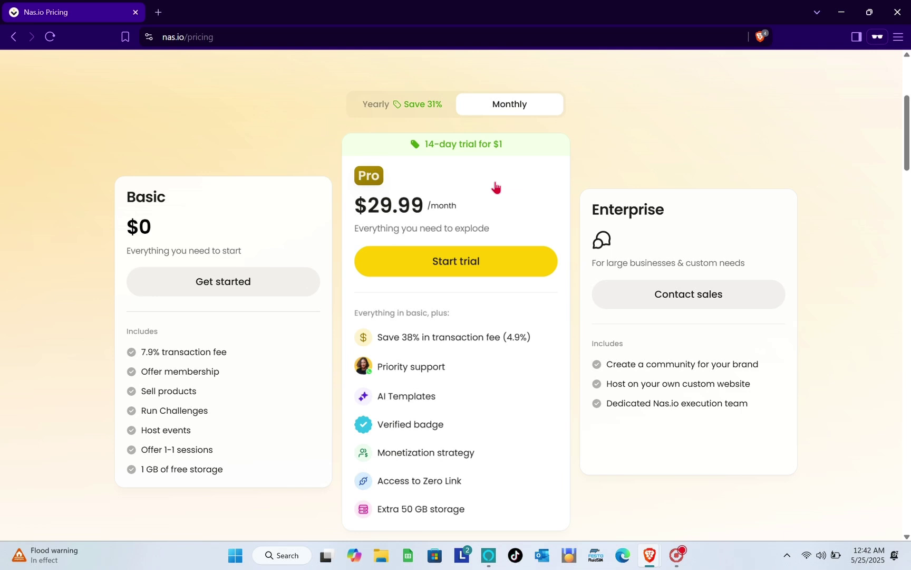
left_click(426, 109)
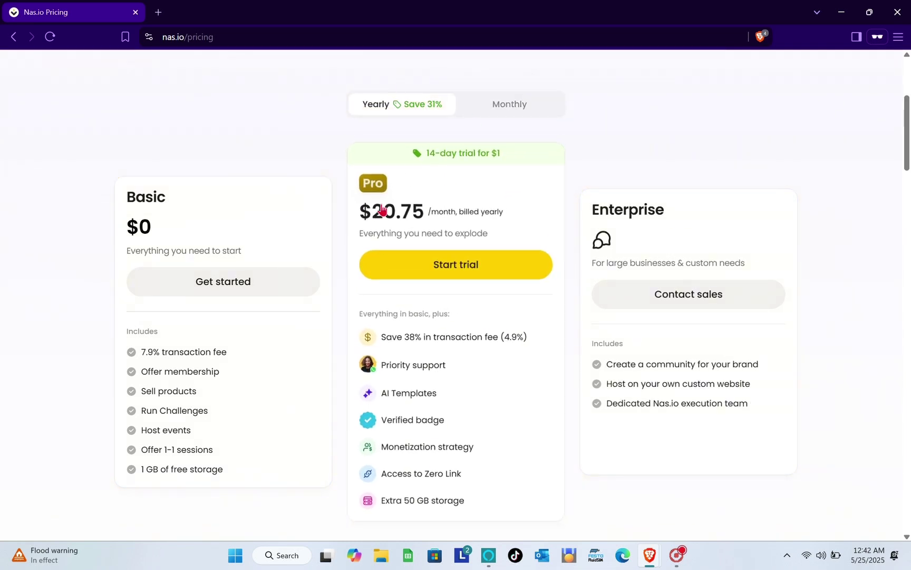
left_click(528, 113)
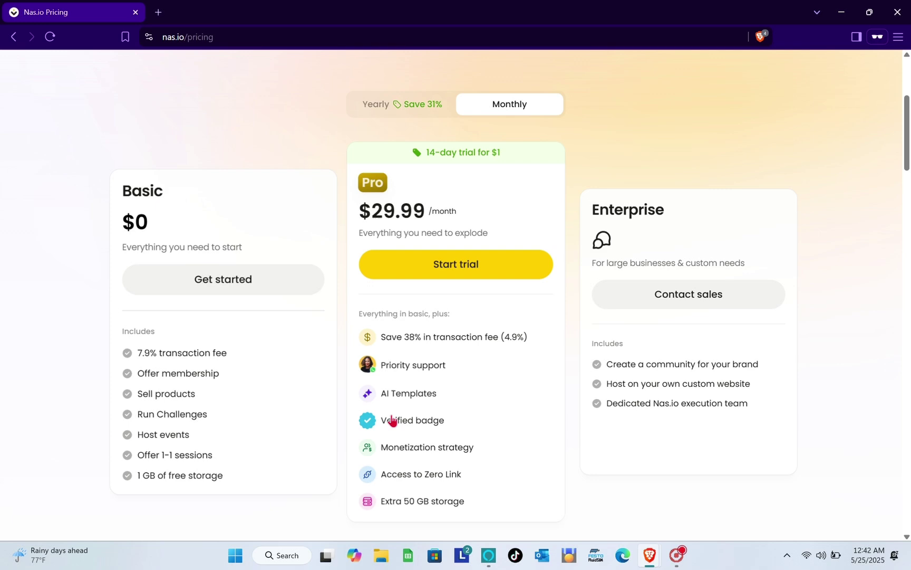
scroll(364, 312, "up", 4)
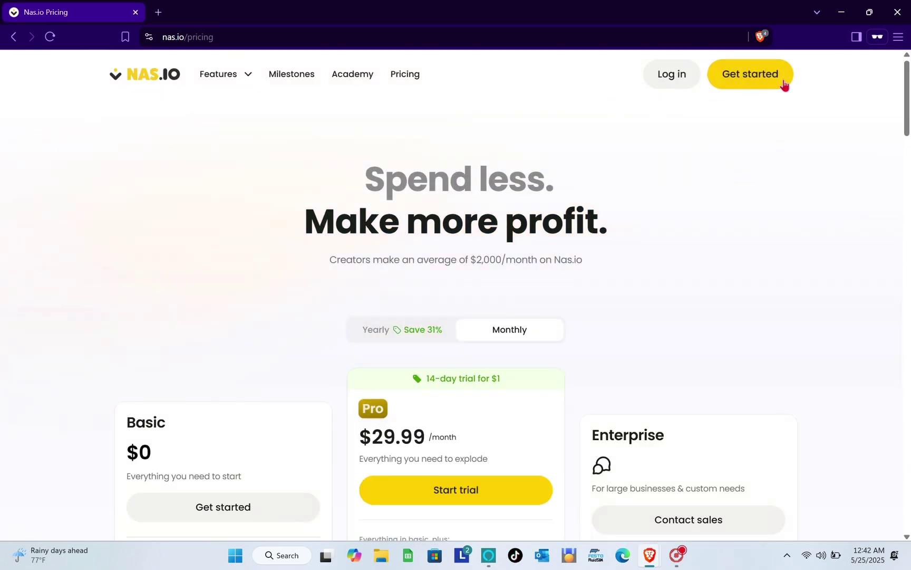
Start a new business named 'HUB' and continue.
left_click(754, 88)
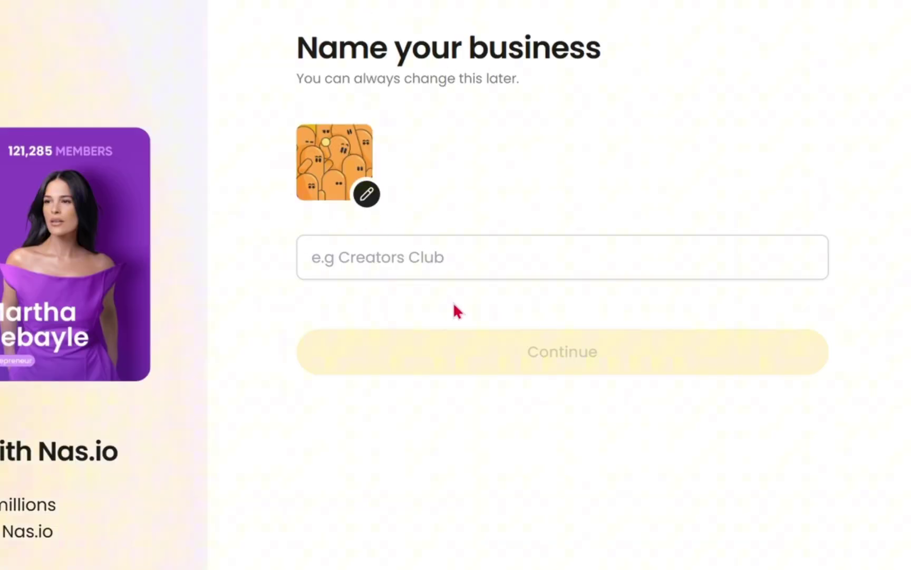
left_click(447, 270)
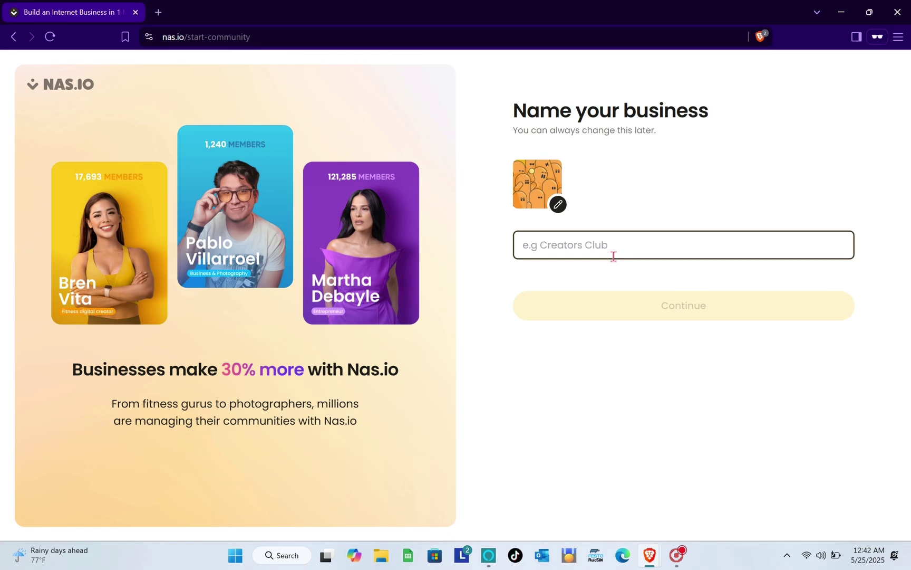
key("Caps_Lock")
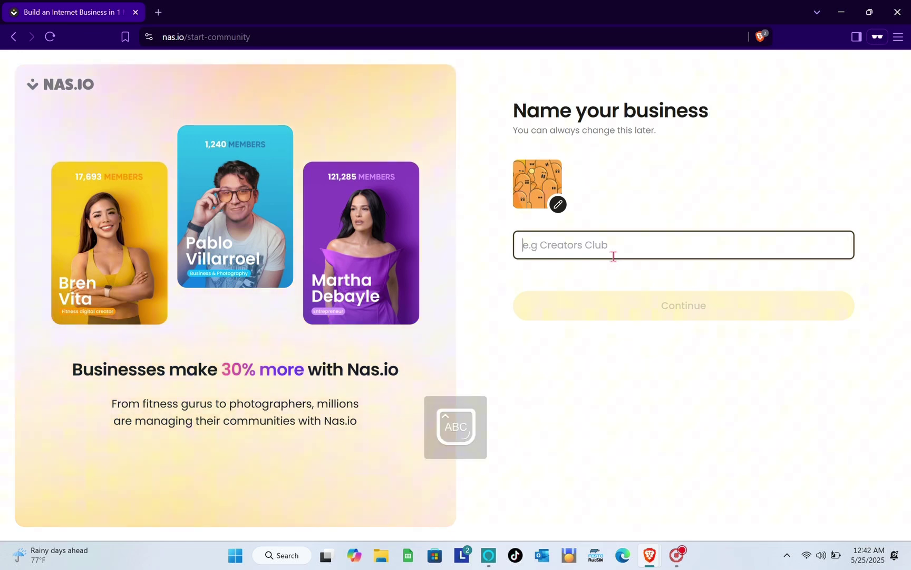
type("HU")
key("Caps_Lock")
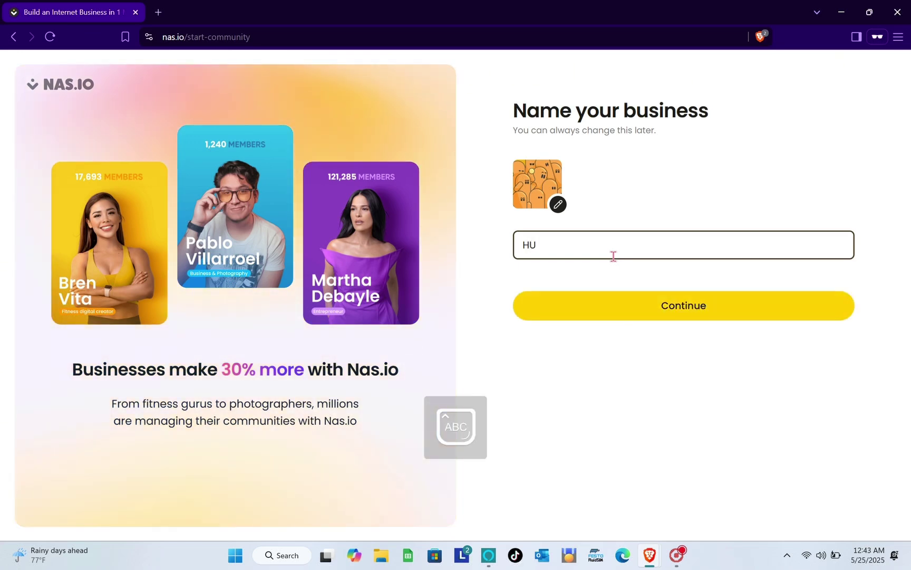
type("B")
left_click(648, 295)
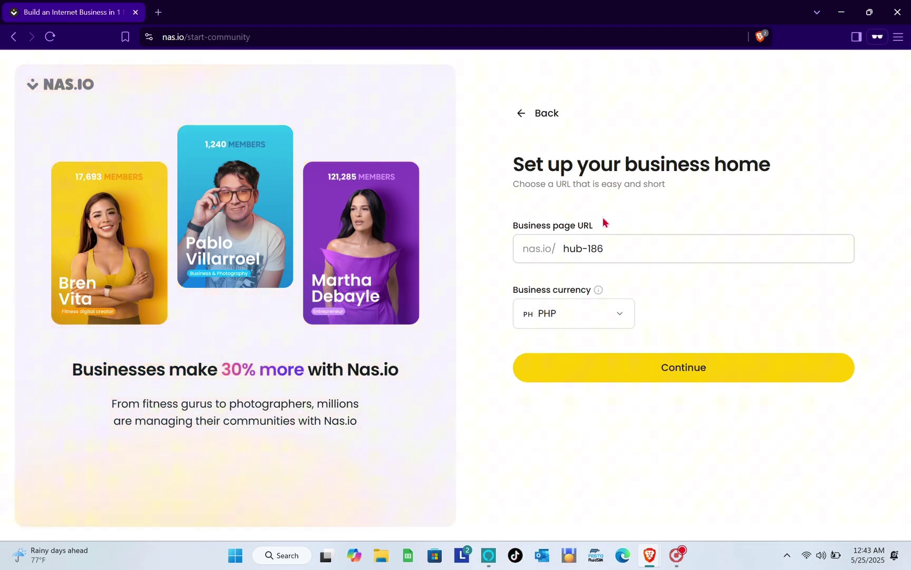
Keep the hub-186 page URL and PHP currency, and submit the setup.
left_click(621, 323)
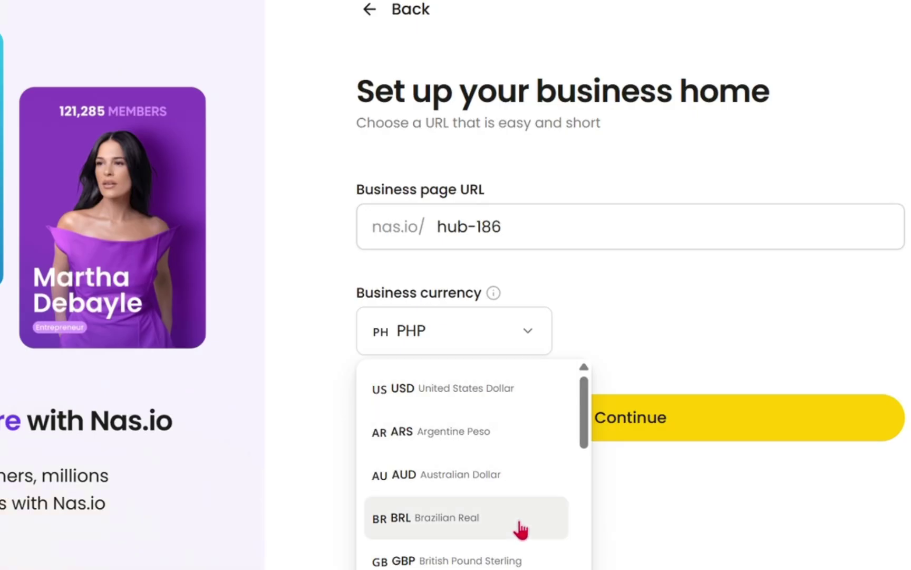
left_click(691, 296)
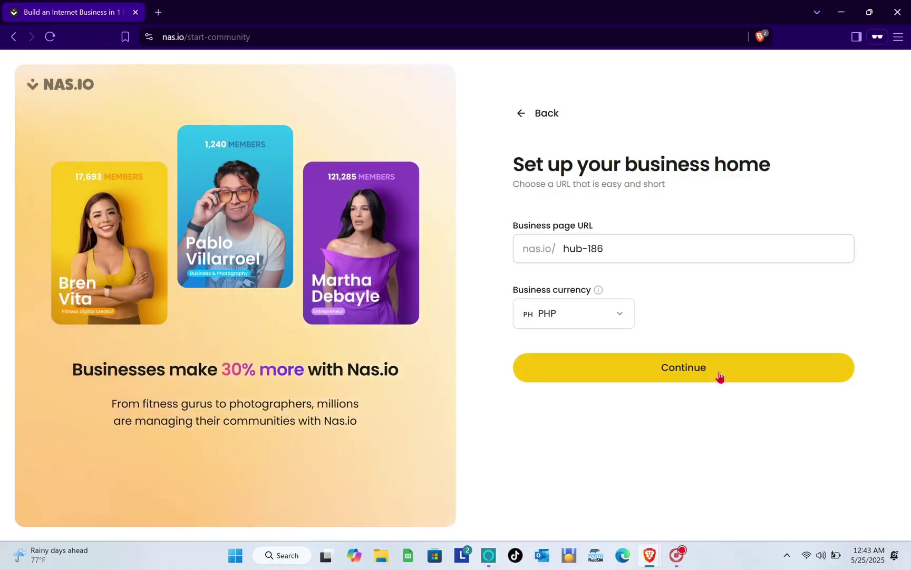
left_click(719, 375)
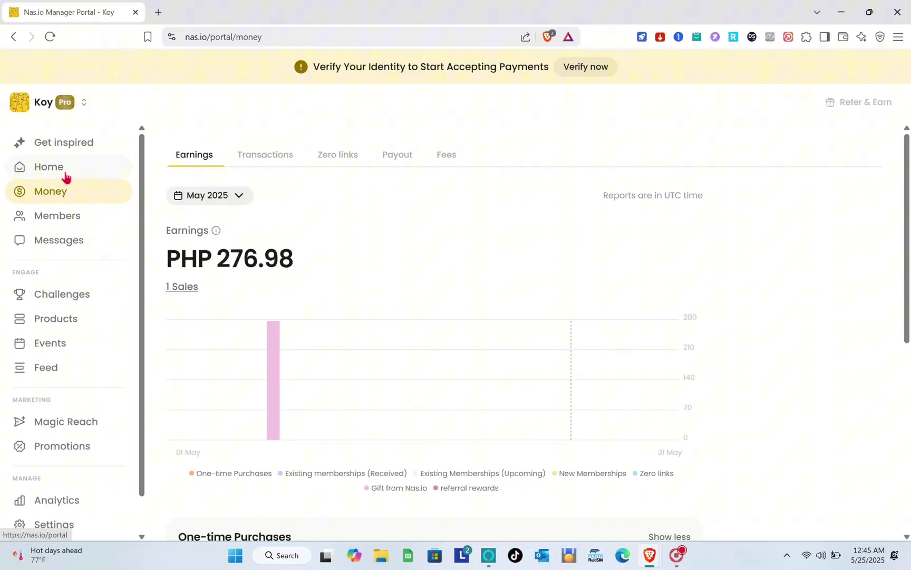
Return to the community Home dashboard from the sidebar.
left_click(65, 175)
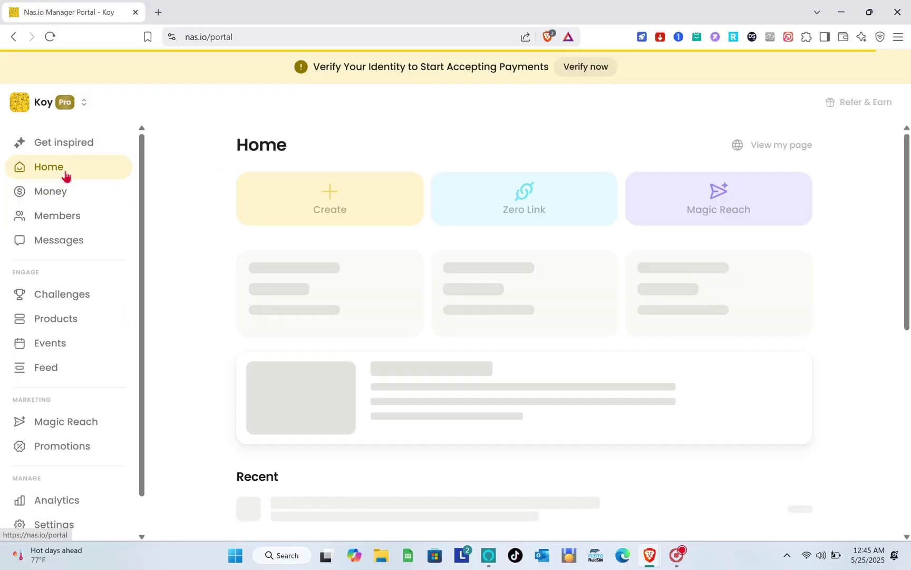
Create a paid membership priced at PHP 50 per year and confirm the price change.
left_click(337, 206)
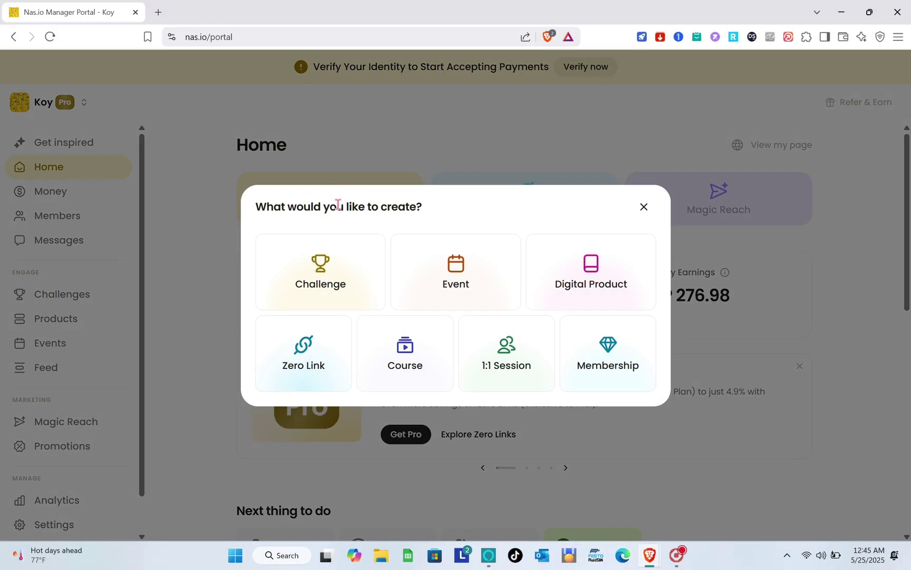
left_click(614, 364)
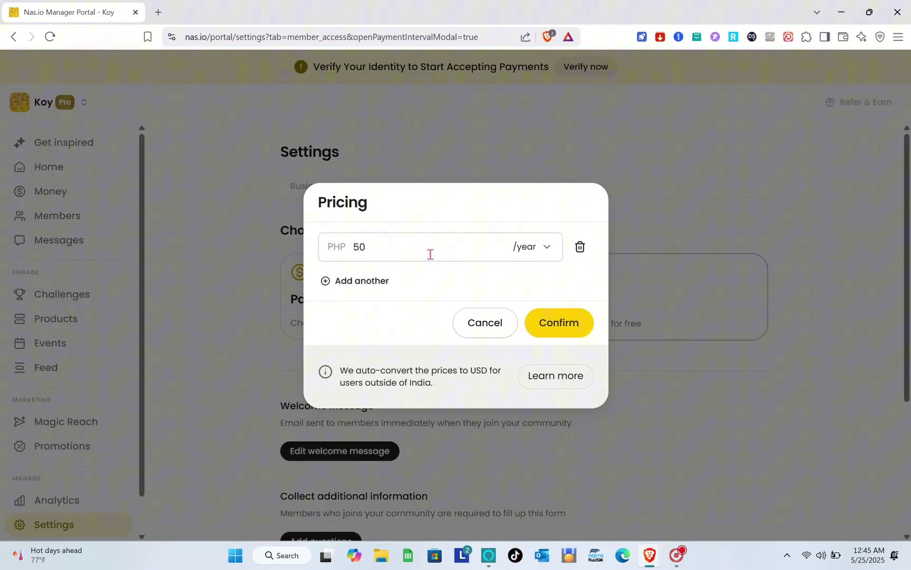
left_click(546, 247)
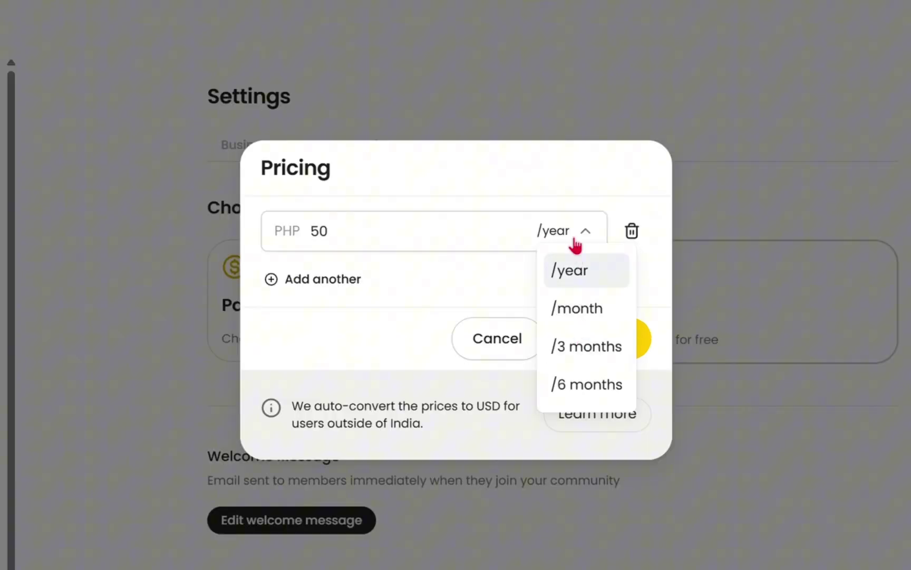
left_click(575, 245)
left_click(605, 361)
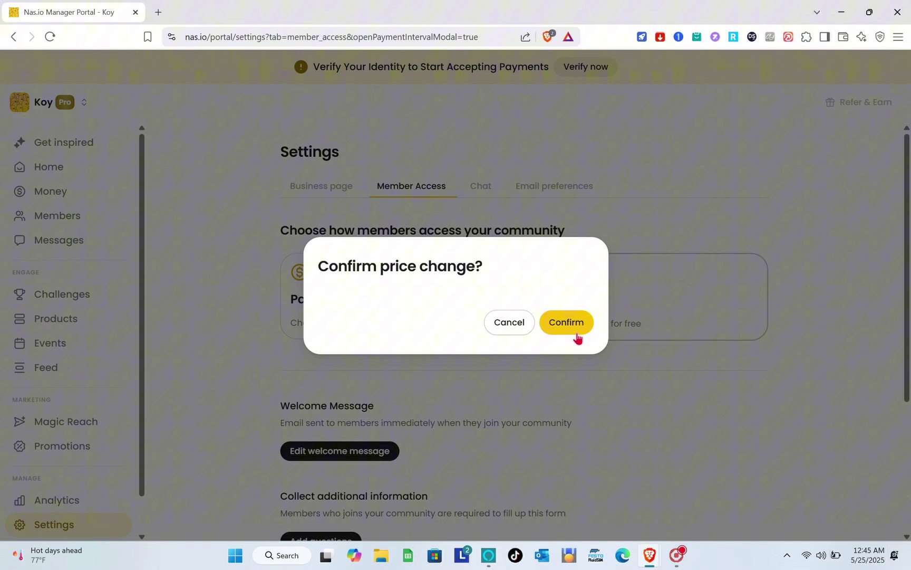
left_click(577, 336)
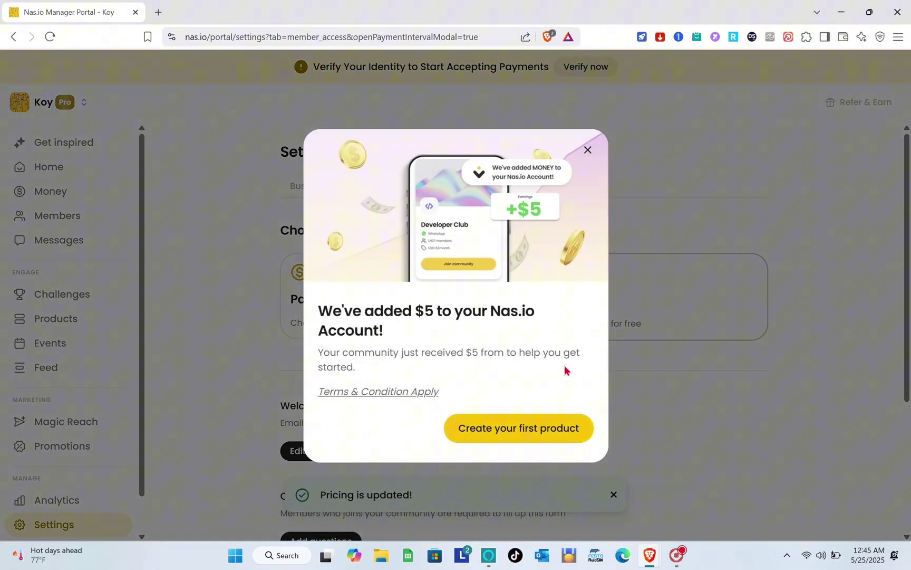
Dismiss the $5 credit notice and review the welcome message, discarding any changes.
left_click(589, 152)
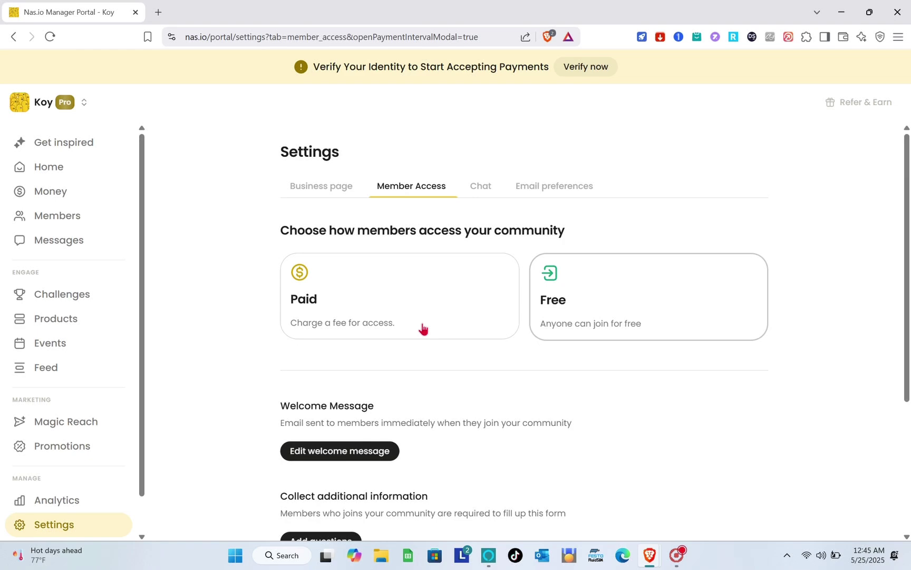
scroll(457, 354, "down", 1)
scroll(458, 350, "down", 2)
scroll(458, 350, "up", 3)
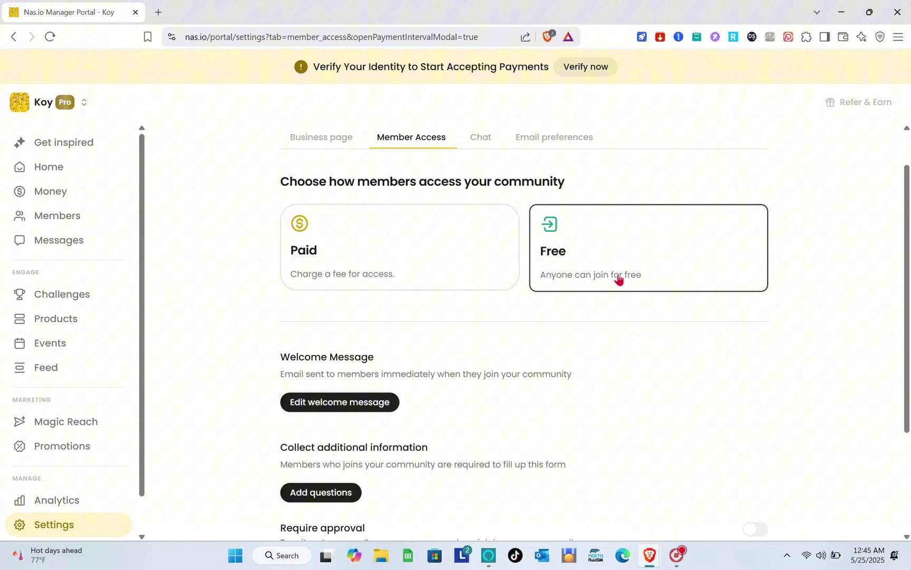
scroll(443, 342, "down", 1)
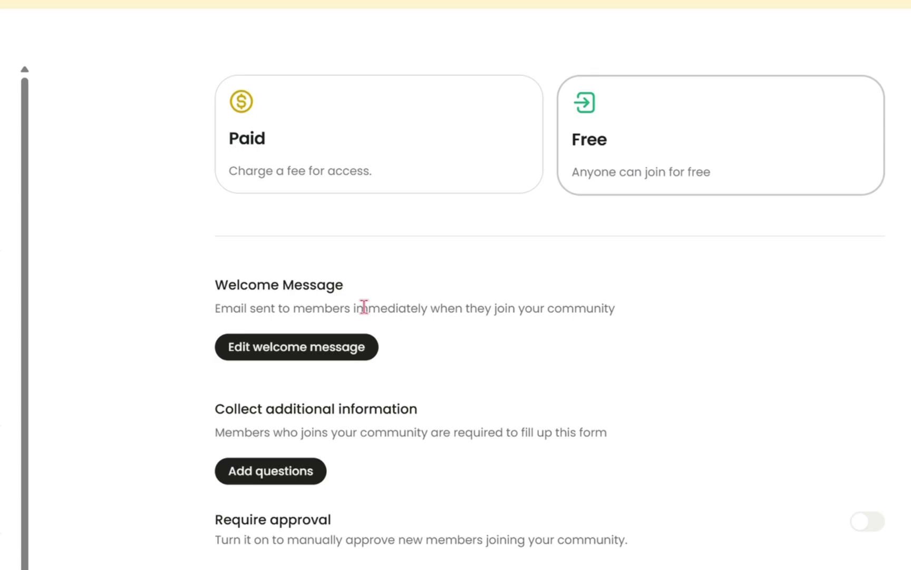
left_click(308, 352)
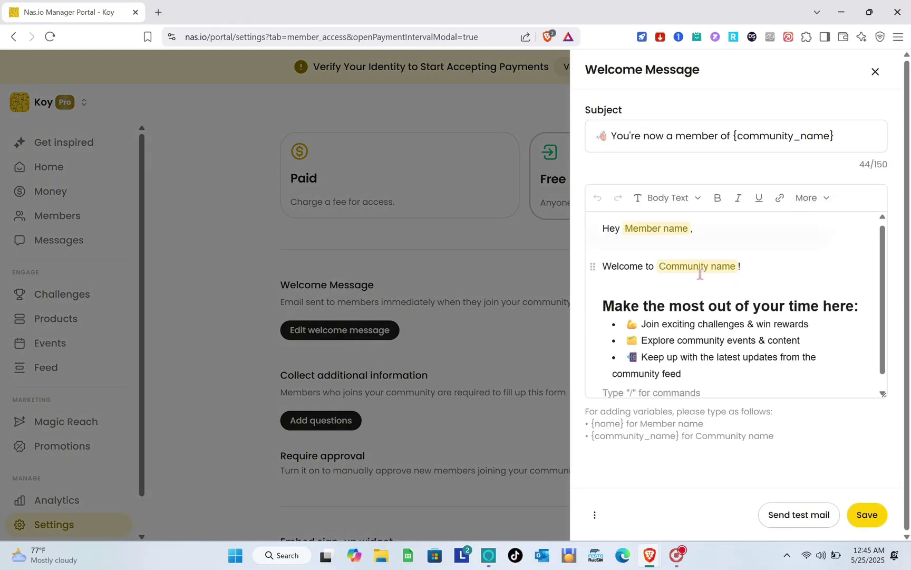
scroll(700, 273, "down", 1)
left_click(875, 73)
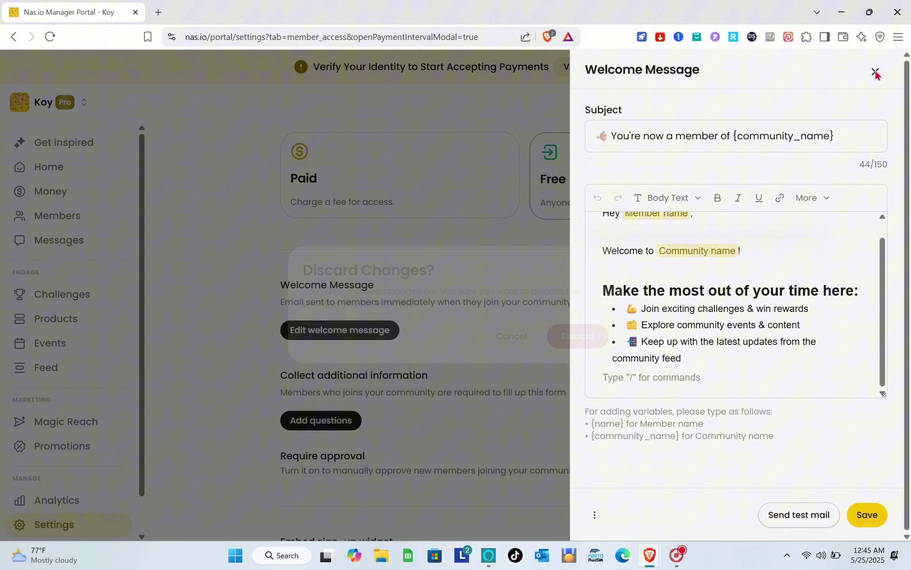
left_click(576, 327)
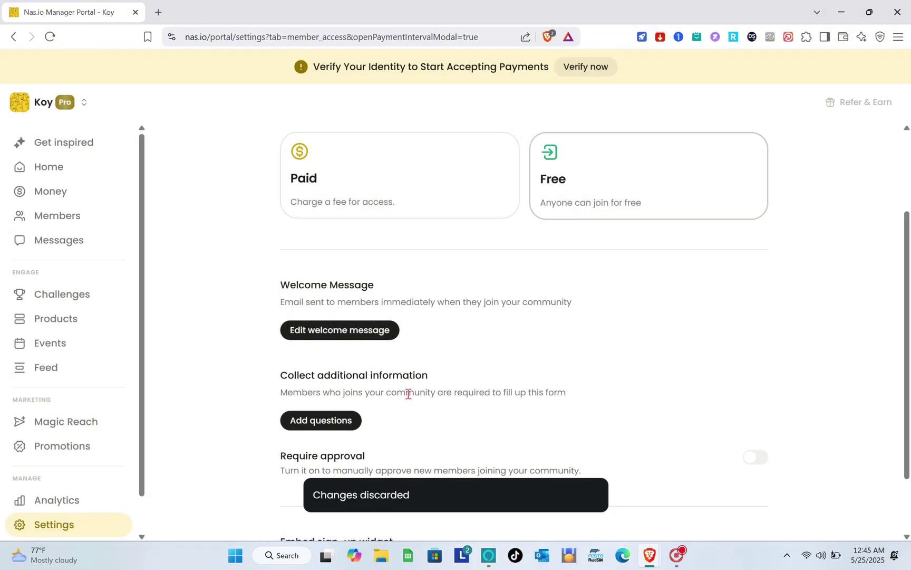
Leave joining questions unchanged, switch on Require approval, and return to Home.
scroll(408, 393, "down", 2)
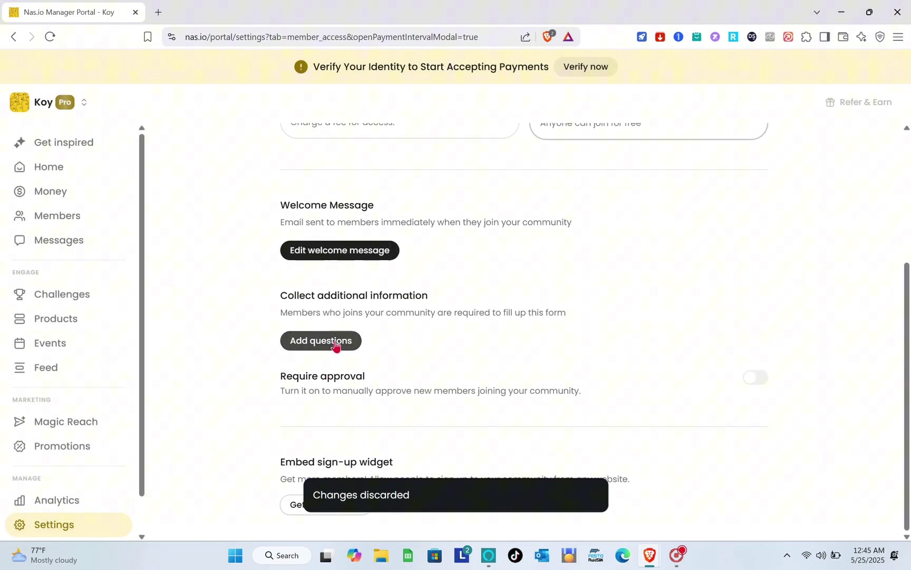
left_click(335, 347)
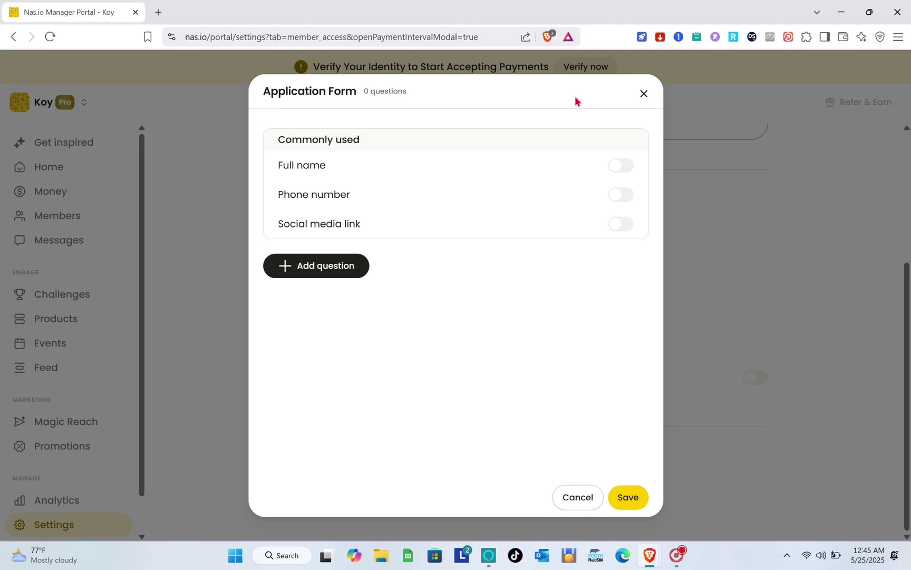
left_click(645, 95)
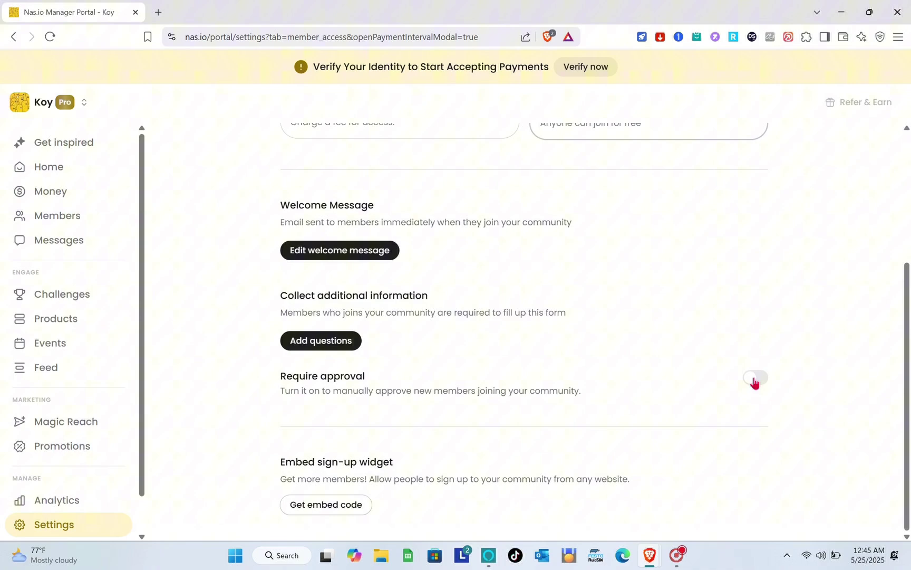
left_click(755, 378)
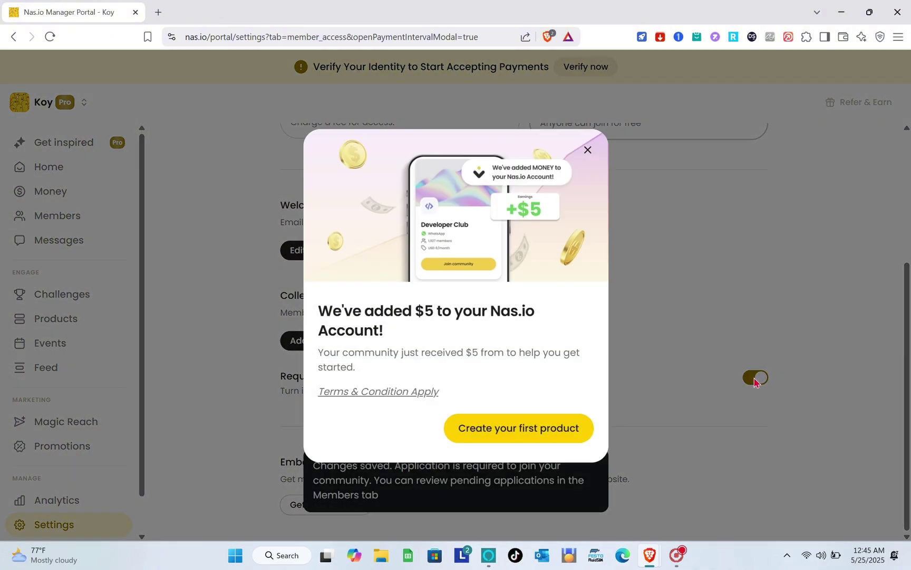
left_click(621, 202)
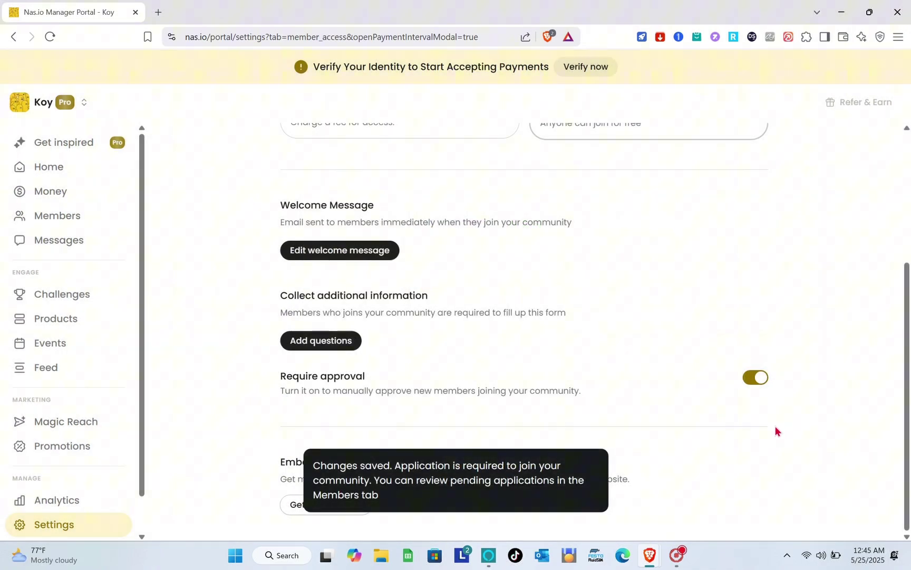
left_click(49, 165)
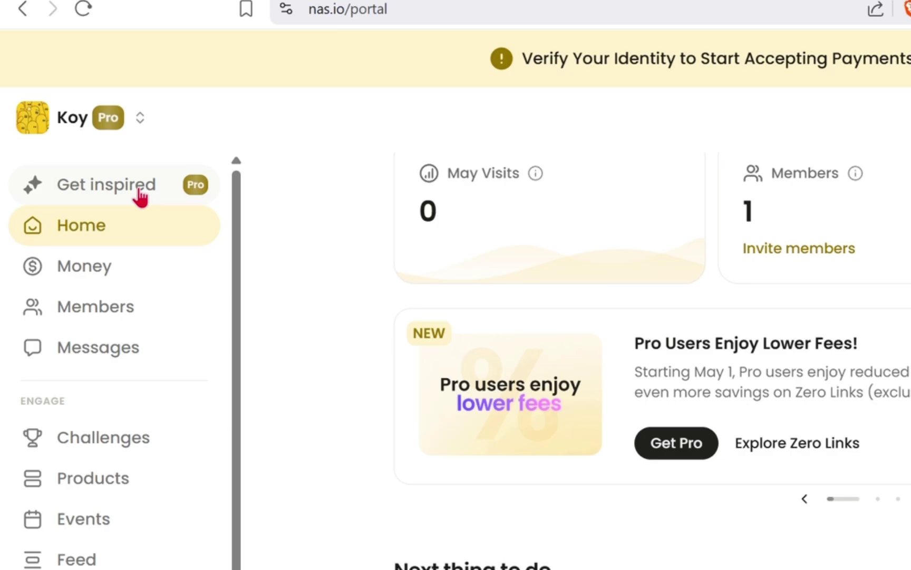
Open Get inspired and browse the personalized Challenge, Event, Product and Membership templates.
left_click(138, 185)
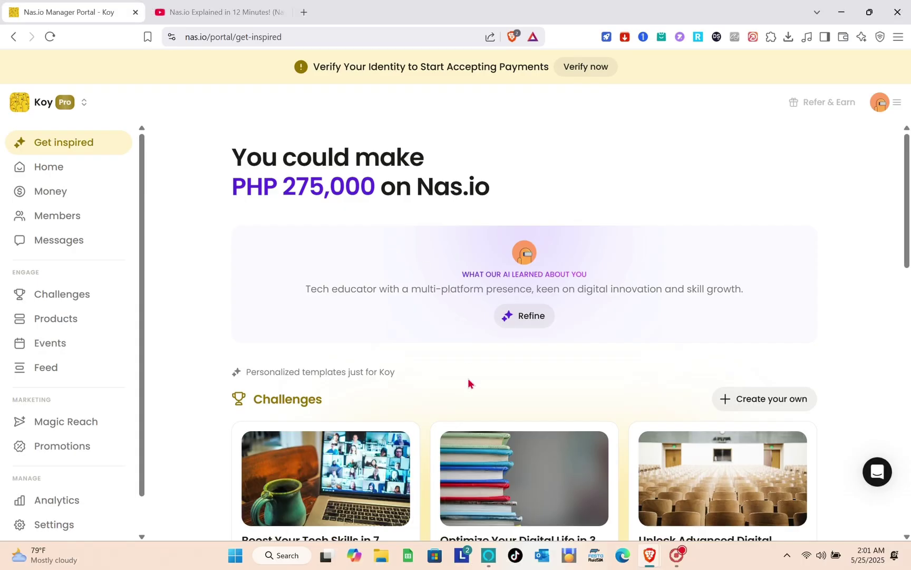
scroll(469, 383, "down", 1)
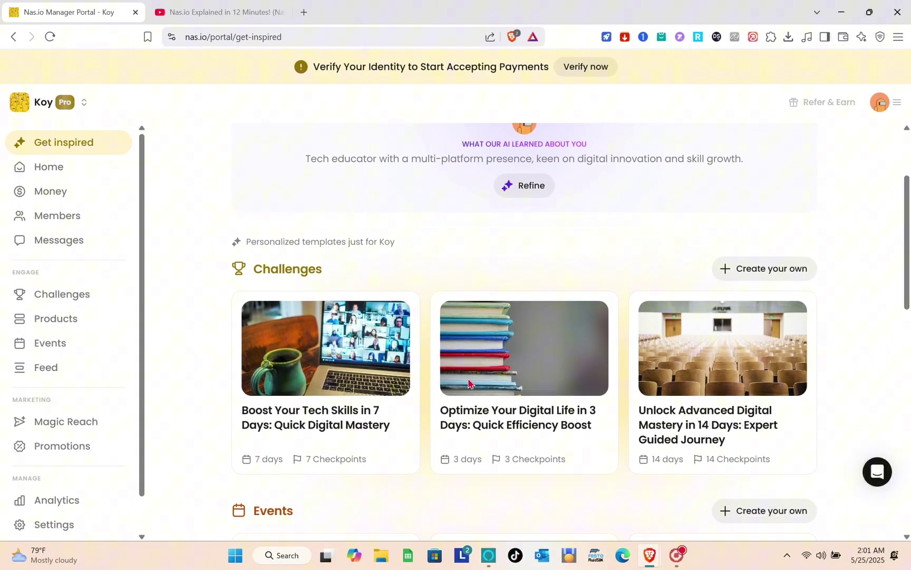
mouse_move(468, 383)
scroll(468, 383, "down", 2)
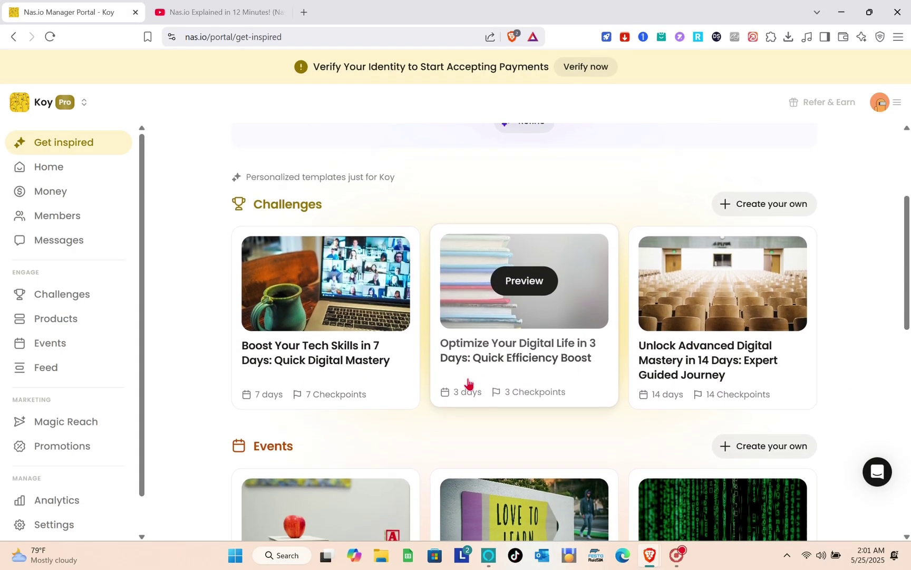
scroll(467, 383, "down", 1)
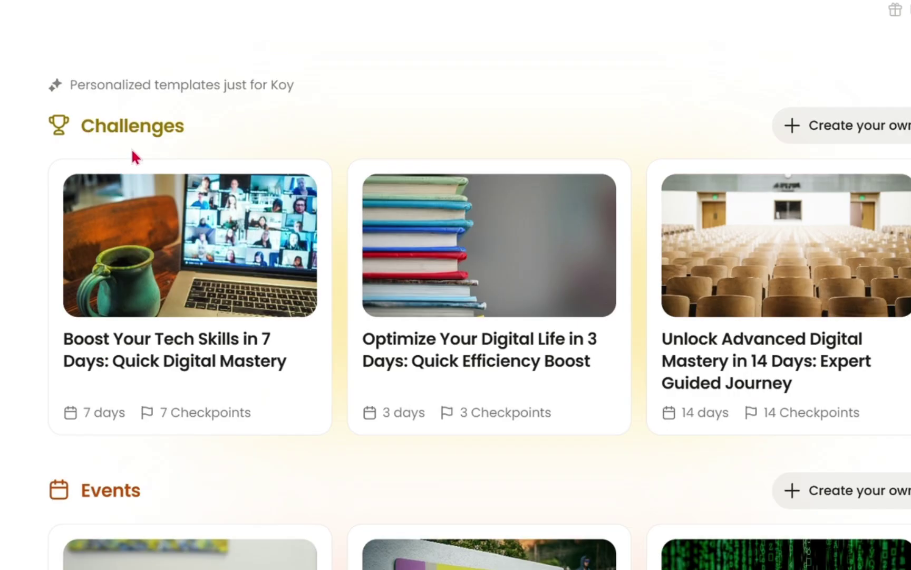
mouse_move(362, 284)
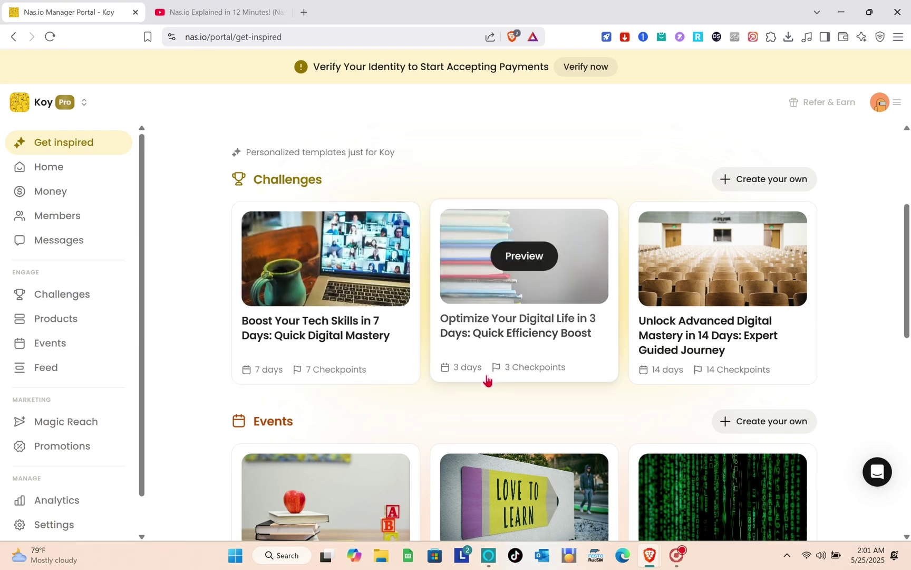
scroll(486, 378, "down", 2)
mouse_move(397, 390)
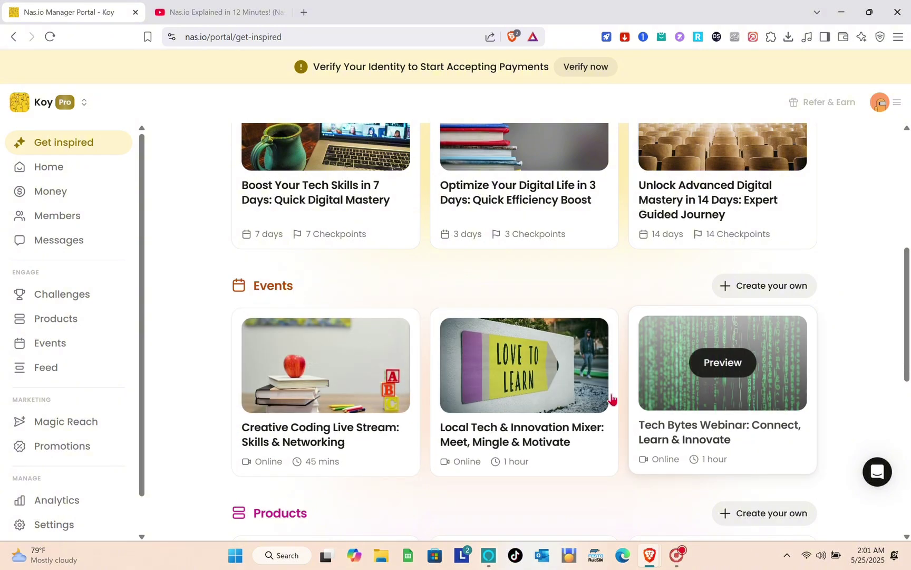
mouse_move(449, 410)
scroll(449, 410, "down", 3)
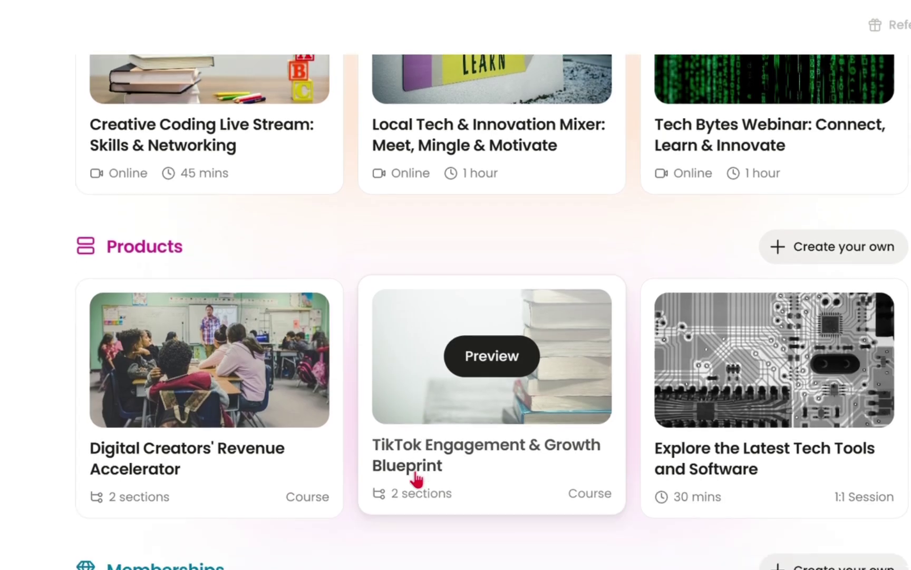
scroll(470, 420, "down", 4)
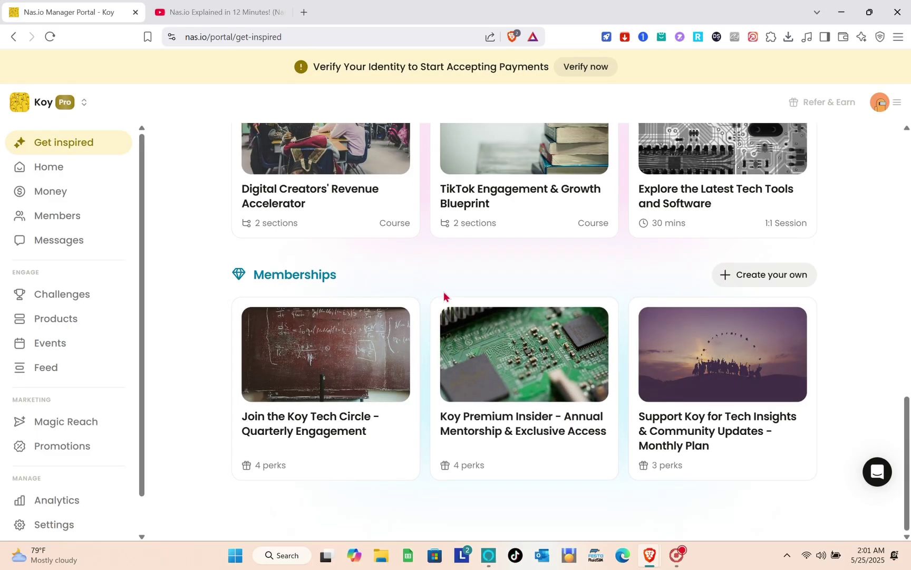
scroll(444, 292, "up", 10)
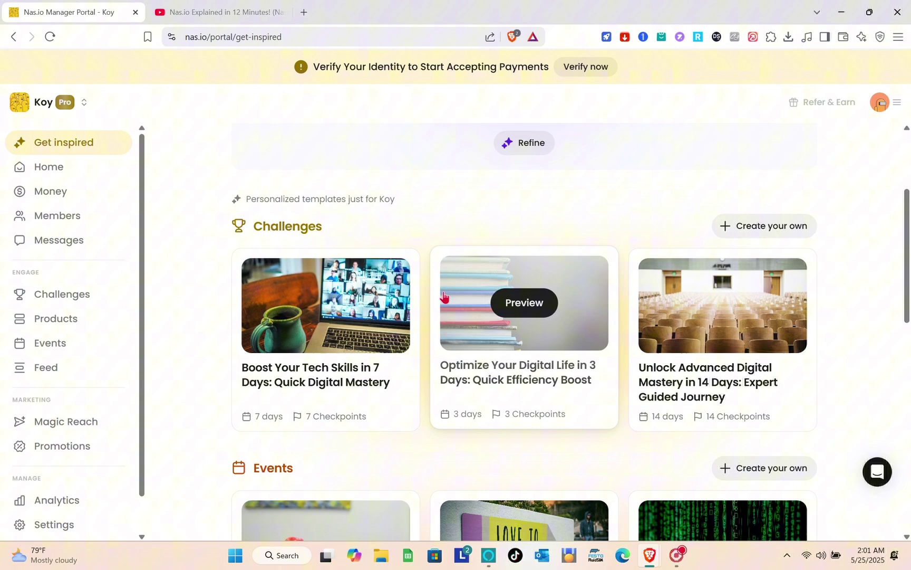
scroll(443, 293, "down", 5)
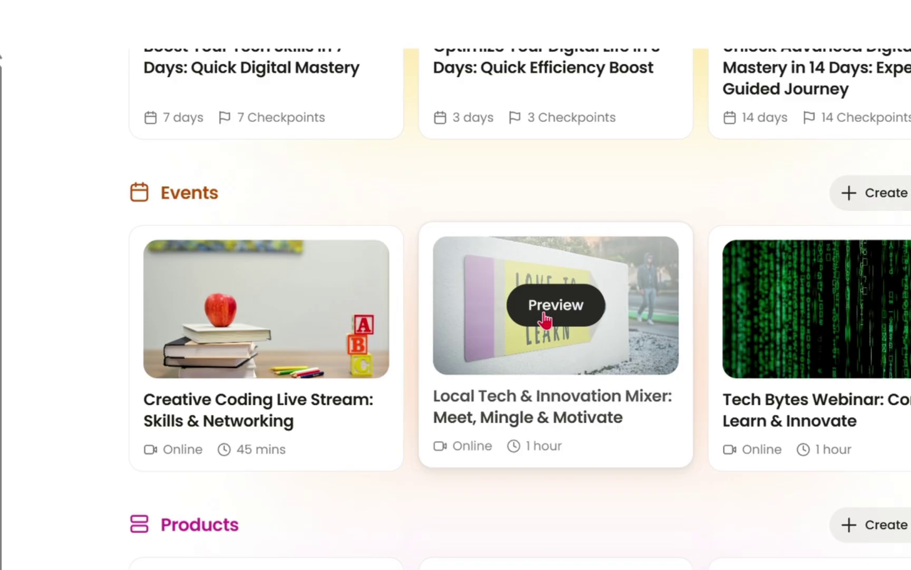
Preview the Local Tech & Innovation Mixer template, expanding 'Why this is for you' and reviewing its agenda.
left_click(516, 308)
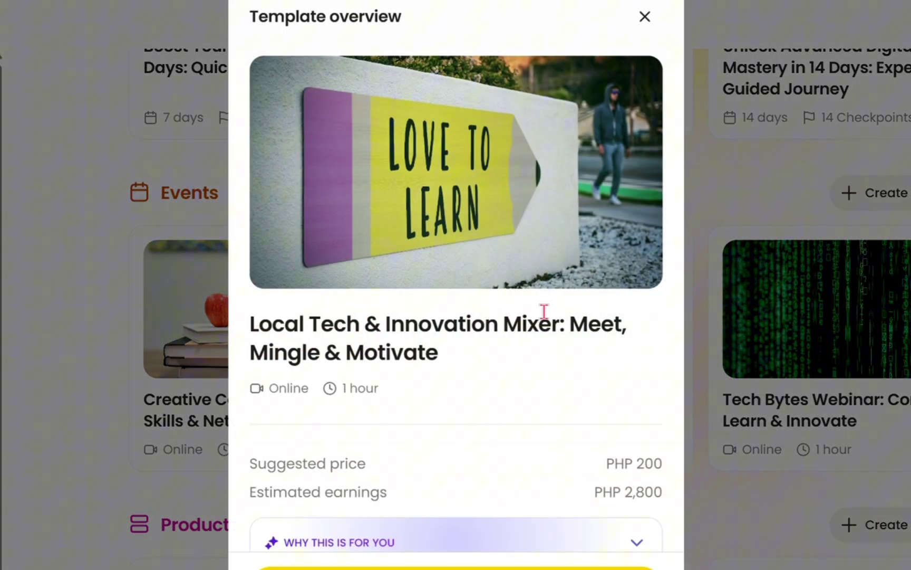
scroll(460, 372, "down", 5)
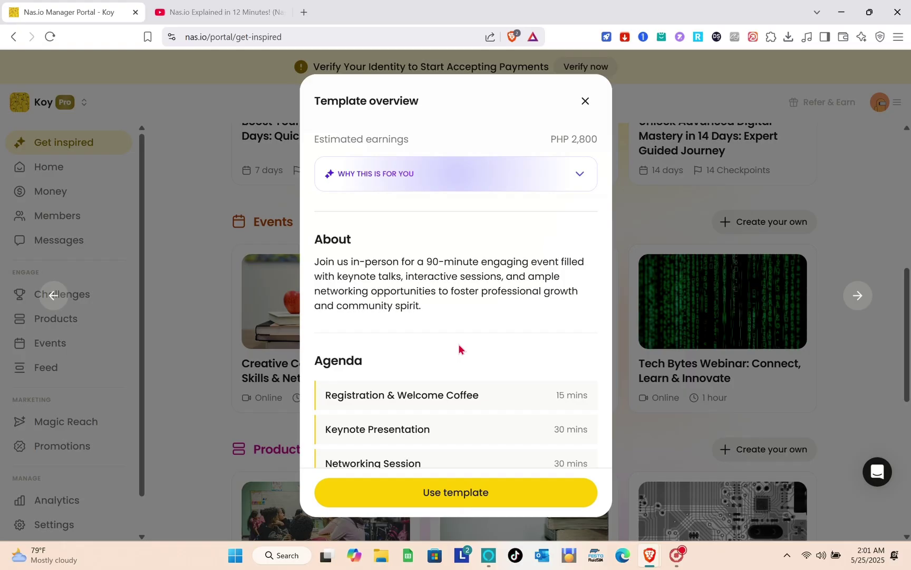
scroll(459, 348, "up", 2)
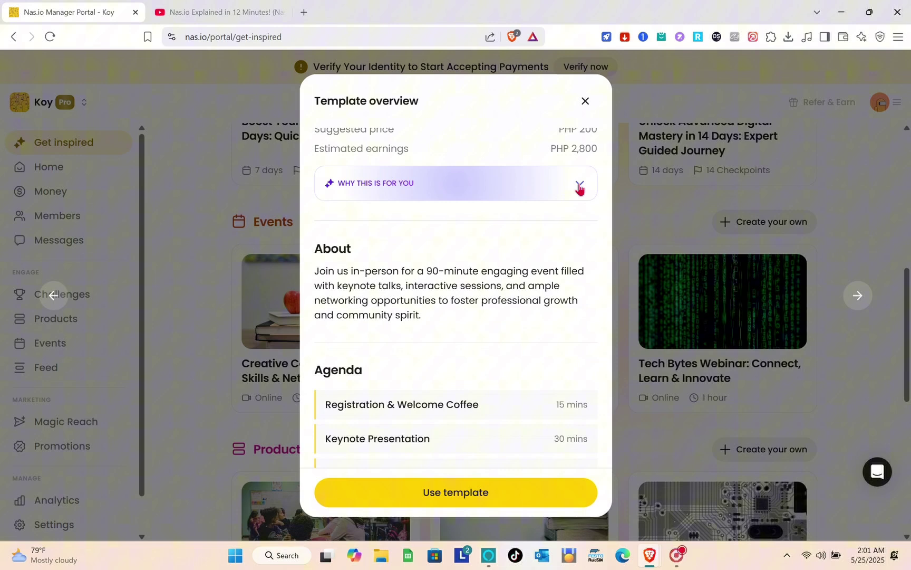
left_click(580, 188)
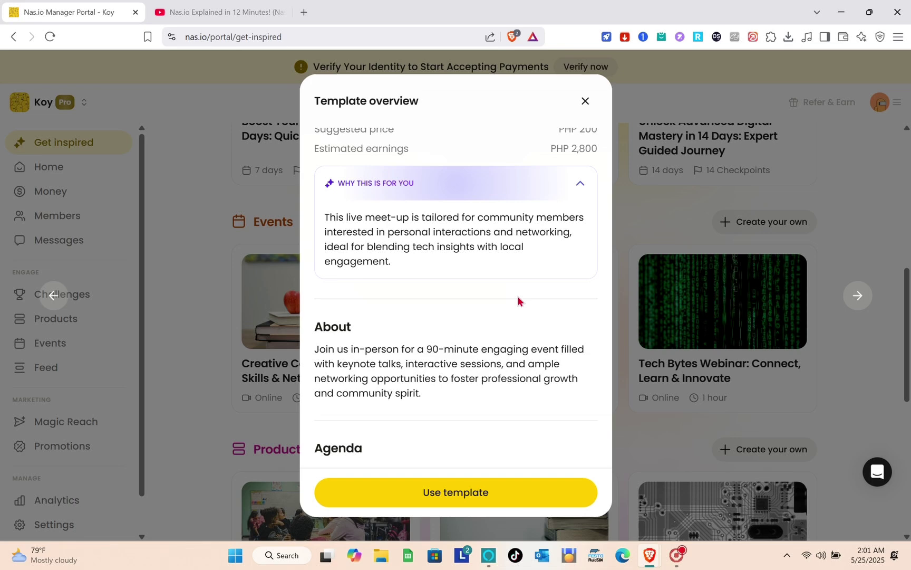
scroll(438, 227, "up", 1)
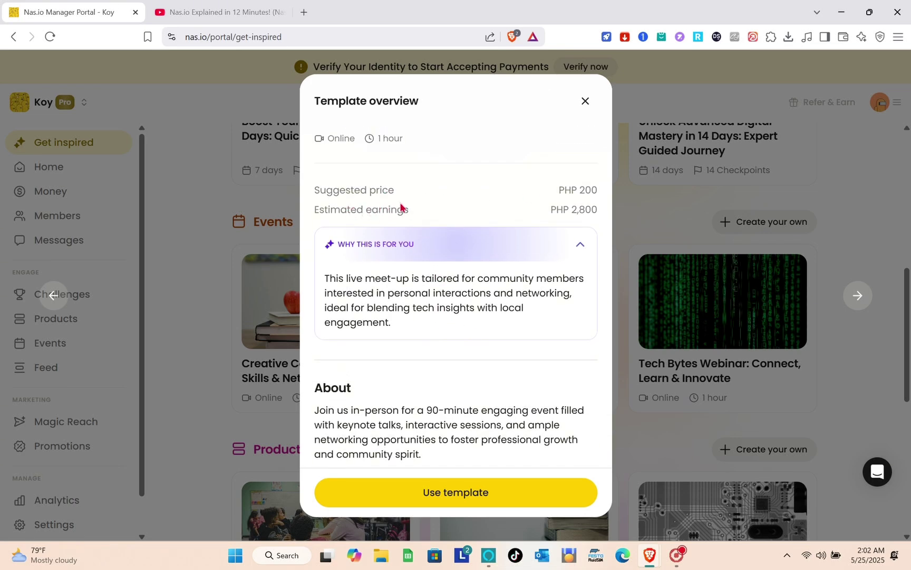
scroll(500, 222, "down", 3)
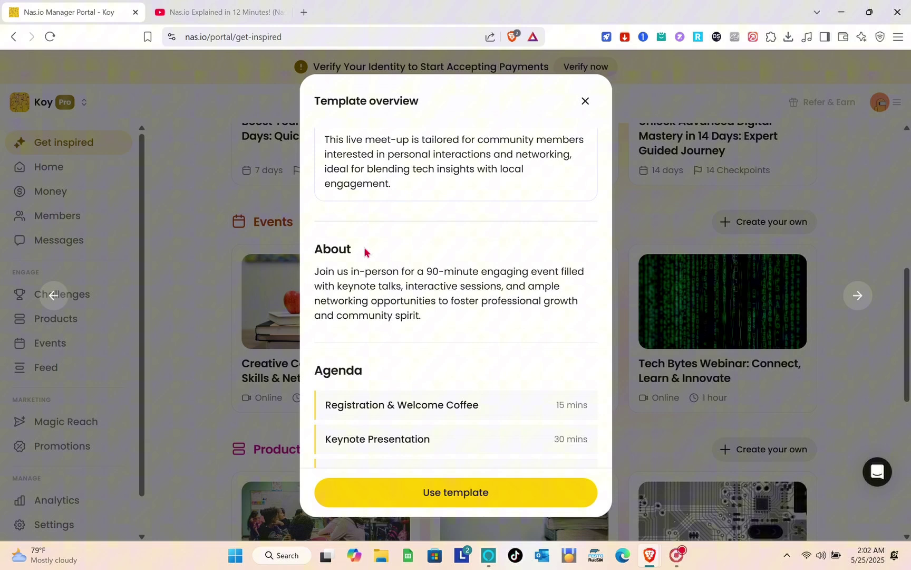
scroll(343, 272, "down", 2)
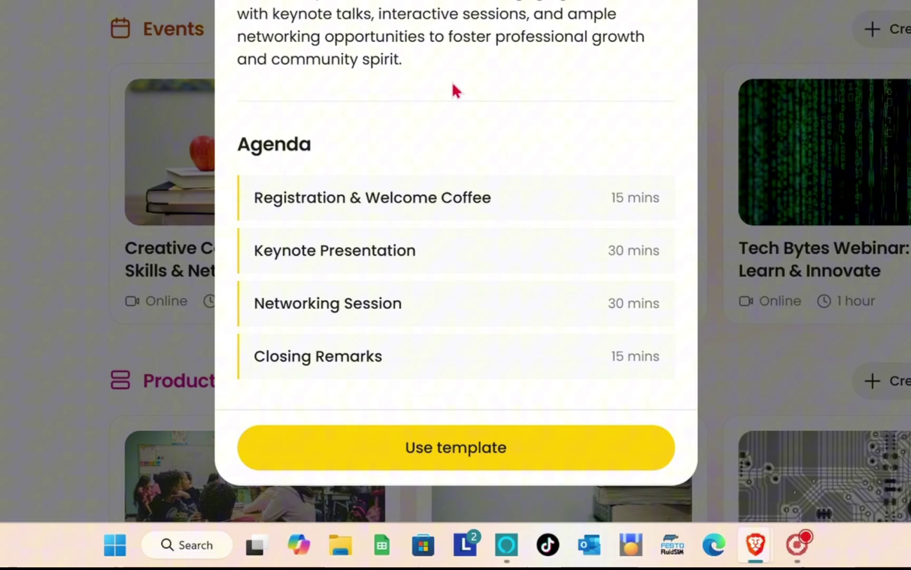
left_click(430, 457)
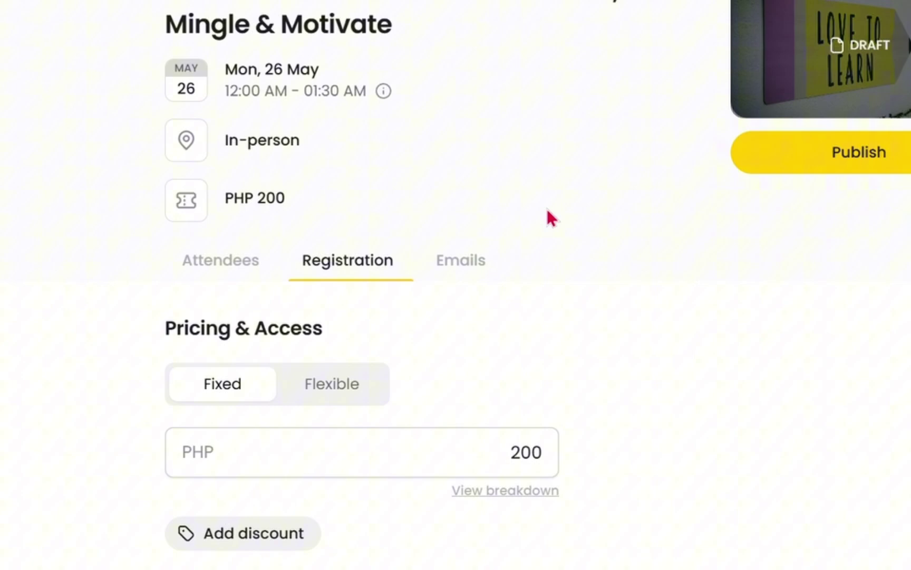
scroll(524, 273, "down", 1)
scroll(524, 273, "up", 2)
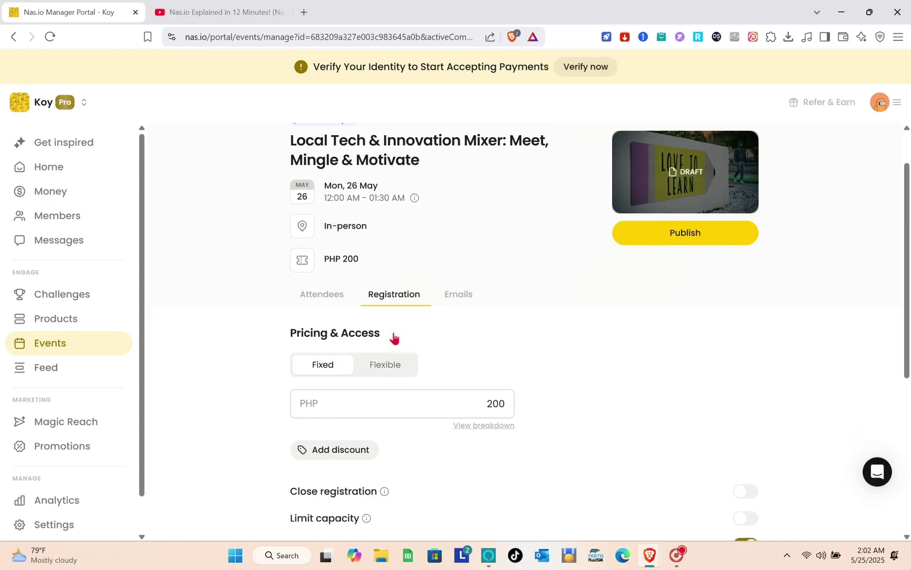
scroll(351, 402, "down", 2)
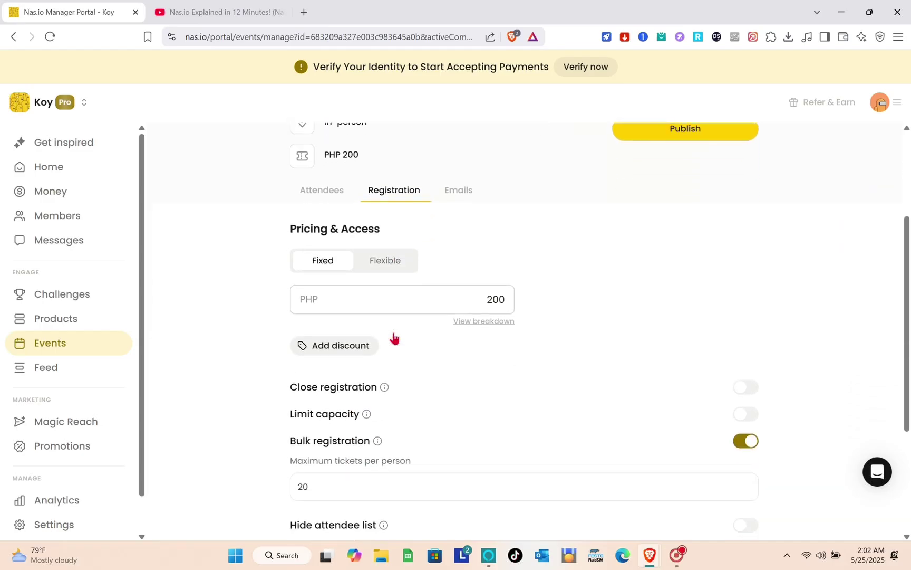
left_click(438, 294)
scroll(417, 386, "down", 2)
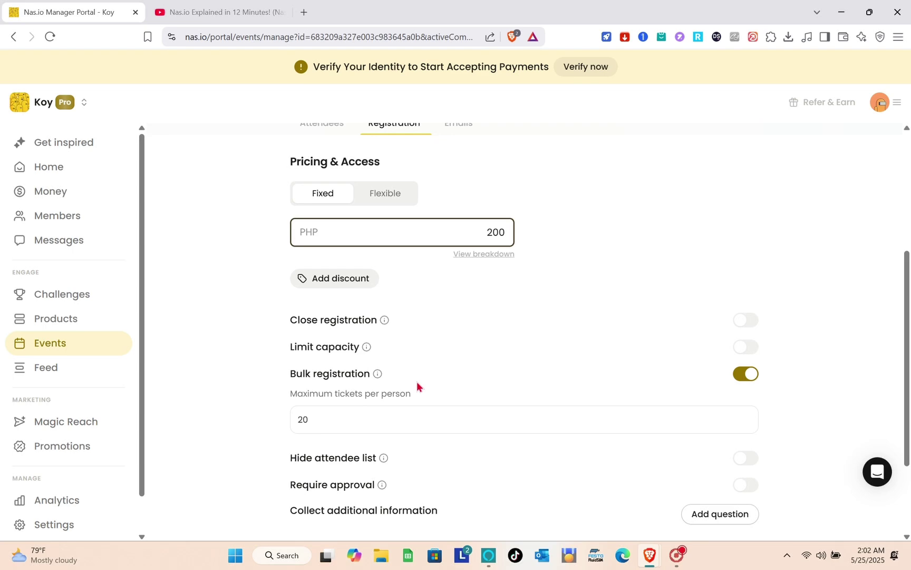
scroll(413, 385, "down", 2)
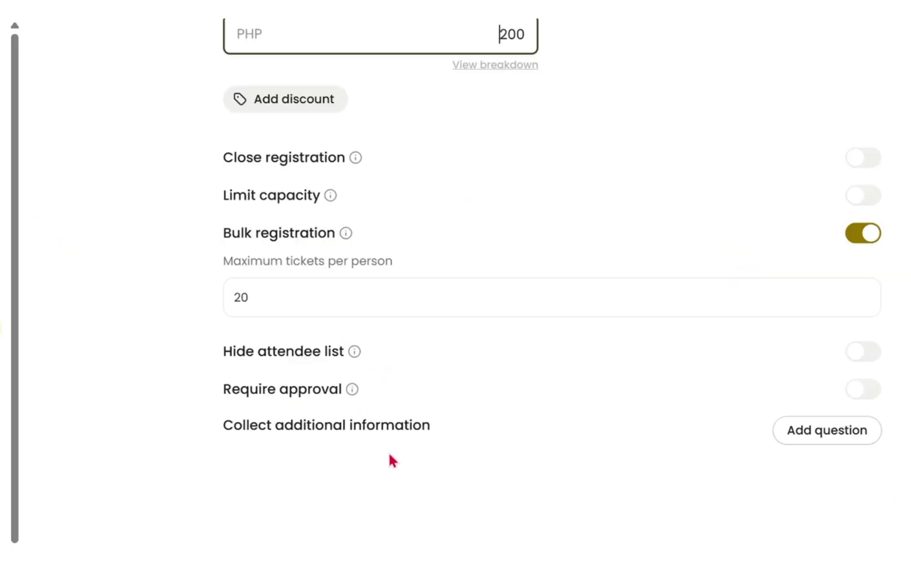
scroll(393, 460, "down", 1)
scroll(393, 459, "up", 7)
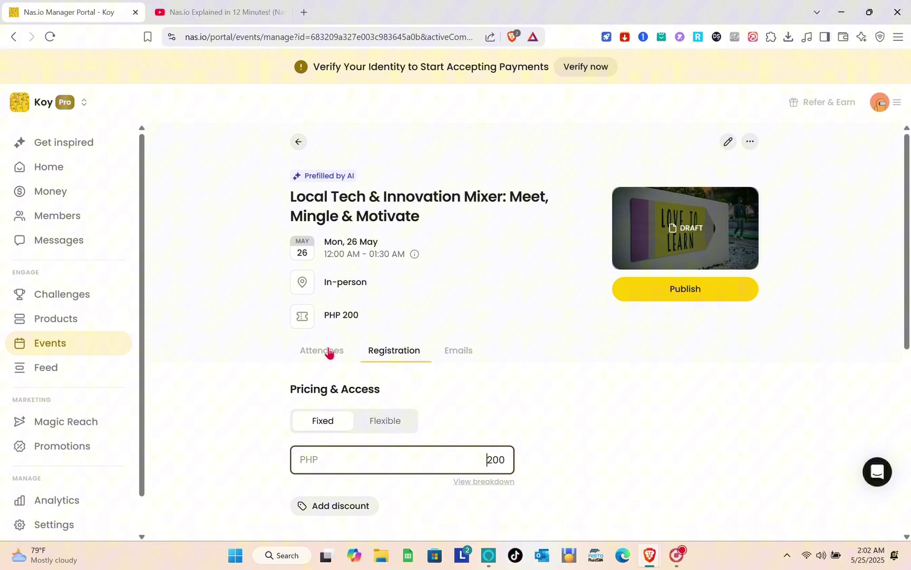
left_click(328, 352)
left_click(385, 355)
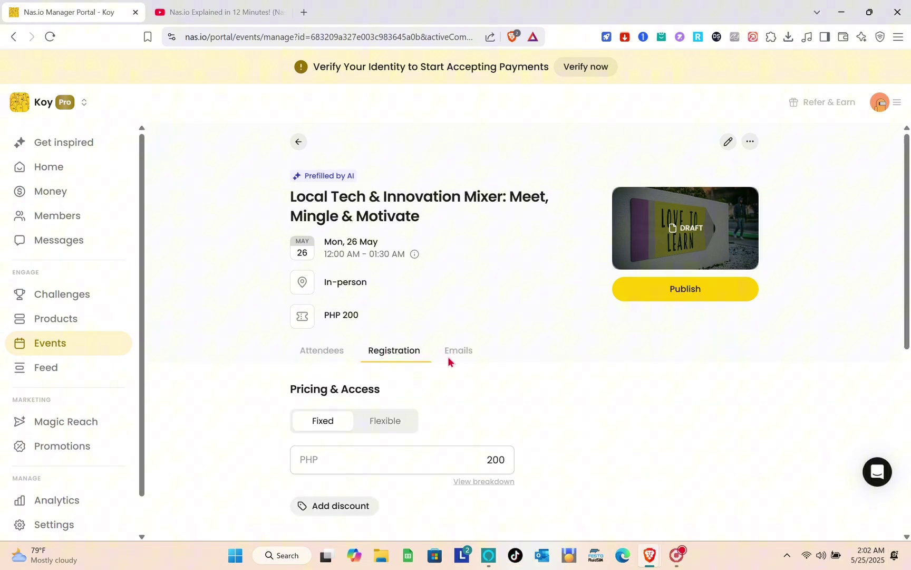
left_click(449, 358)
left_click(396, 362)
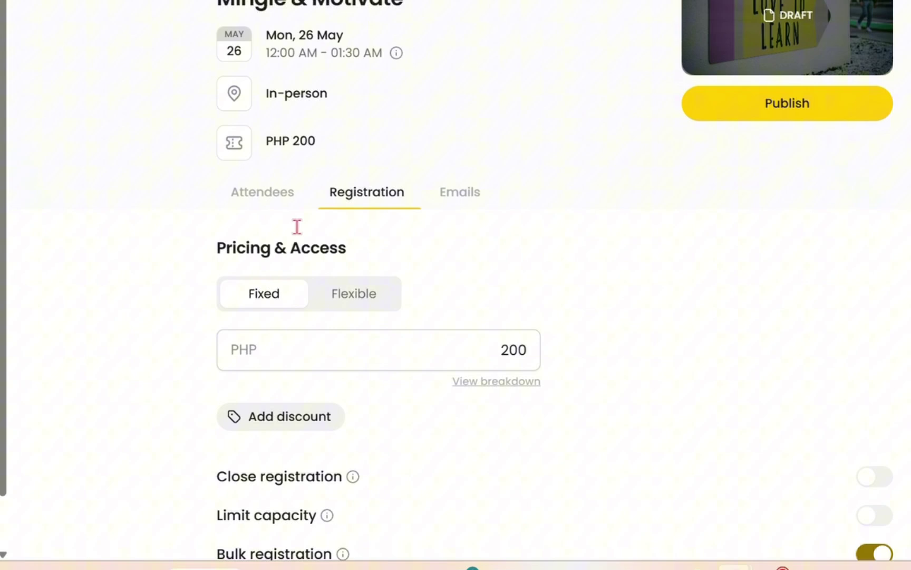
scroll(316, 150, "down", 6)
scroll(316, 150, "up", 6)
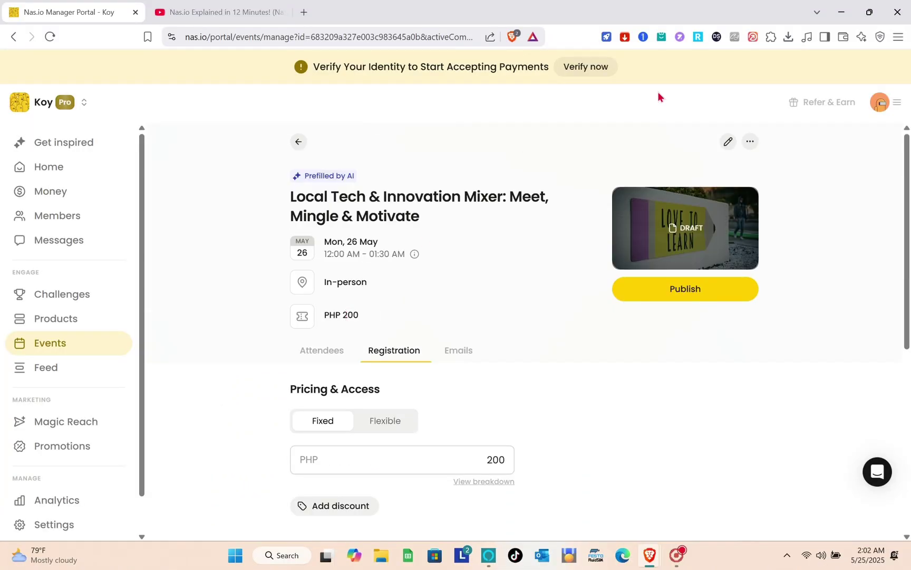
left_click(701, 287)
Publish the Local Tech & Innovation Mixer event and go to the Products page.
left_click(714, 298)
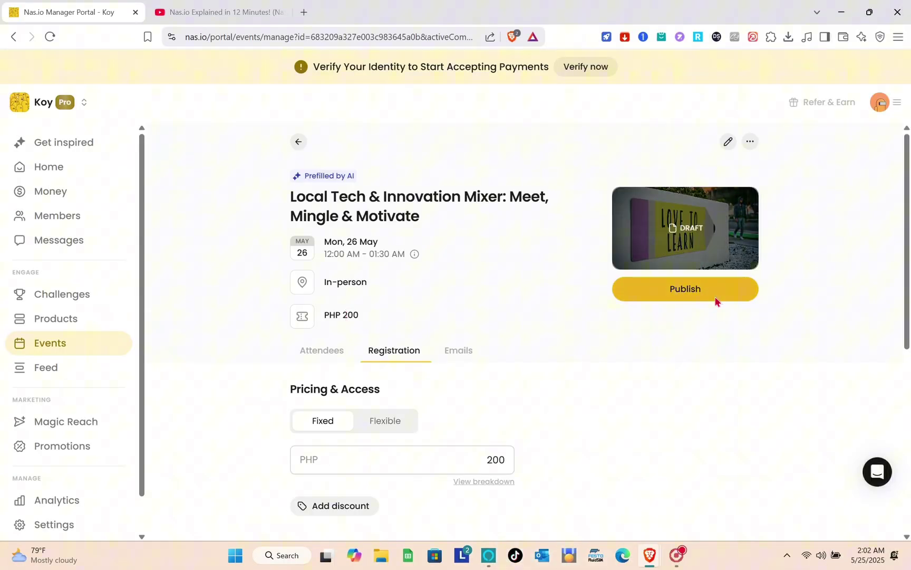
left_click(572, 339)
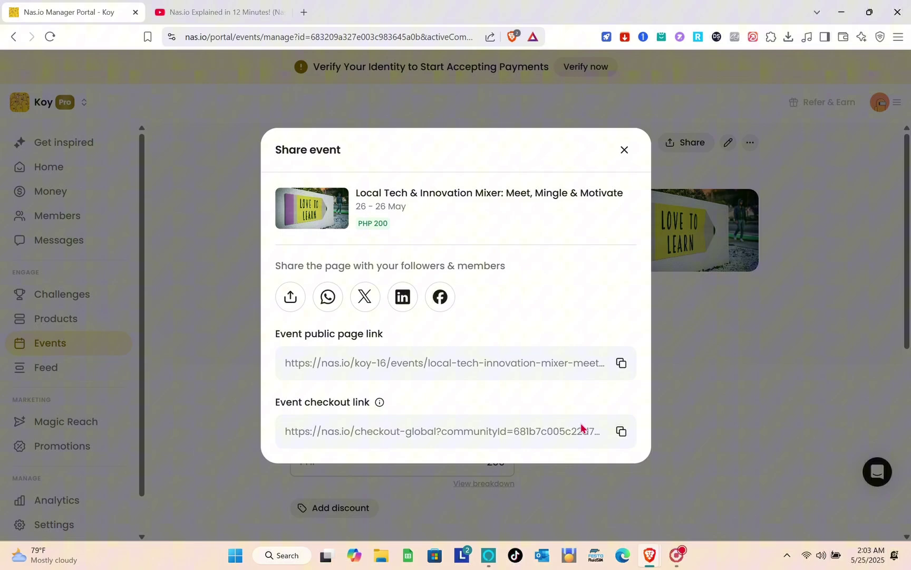
left_click(624, 158)
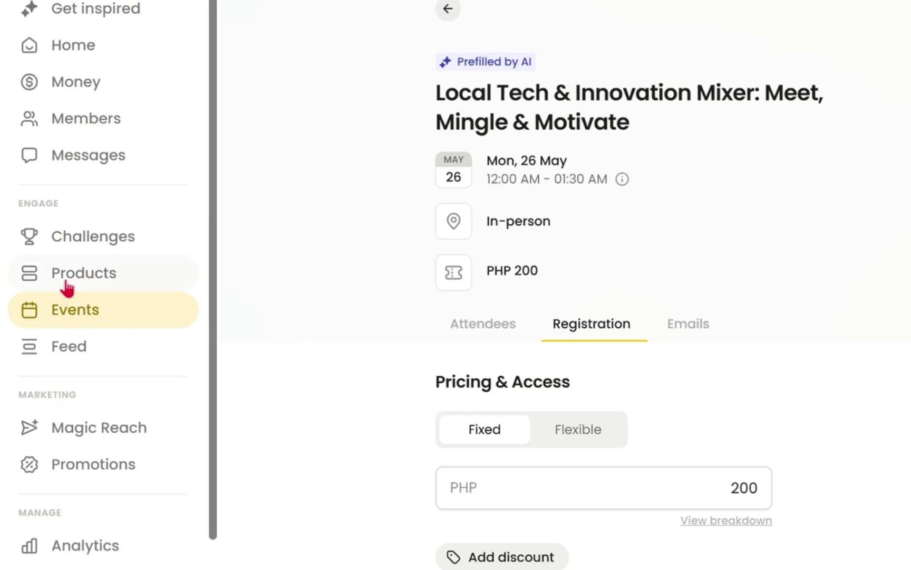
left_click(67, 287)
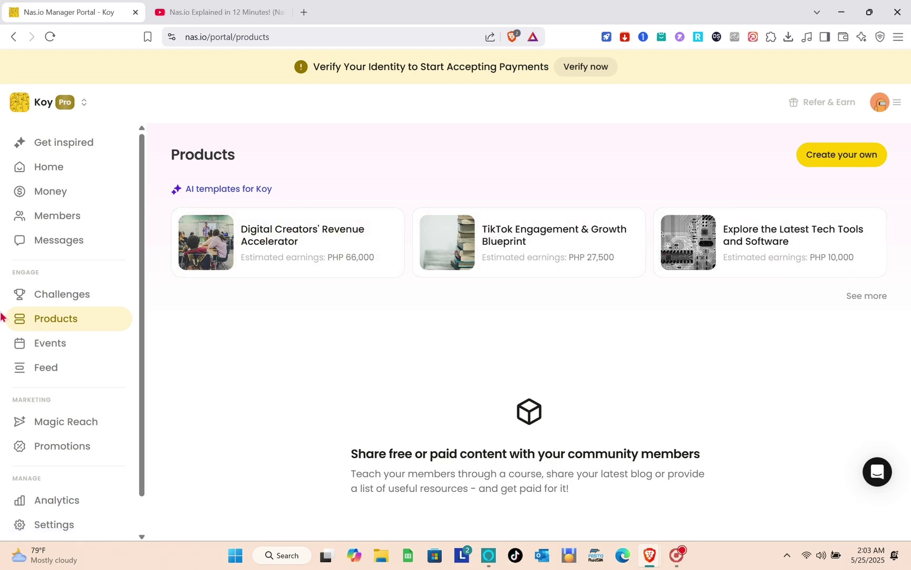
Visit Challenges and Feed, start a blank challenge, then cancel back to Challenges.
left_click(82, 301)
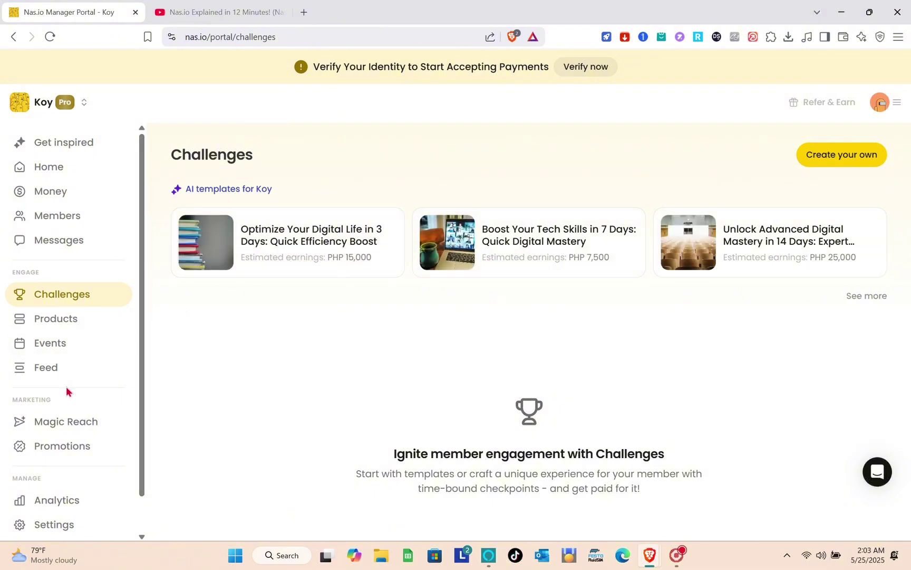
left_click(89, 379)
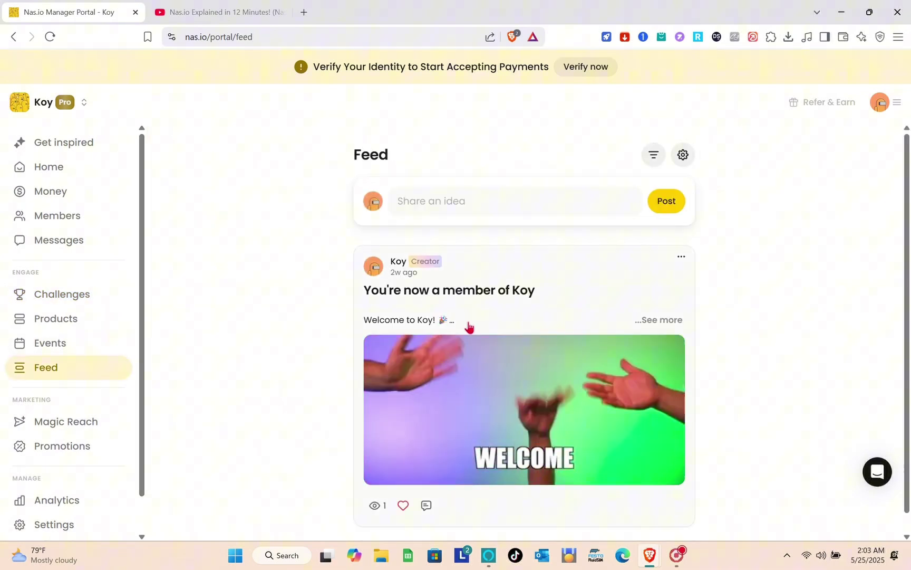
scroll(476, 361, "down", 1)
scroll(476, 364, "up", 1)
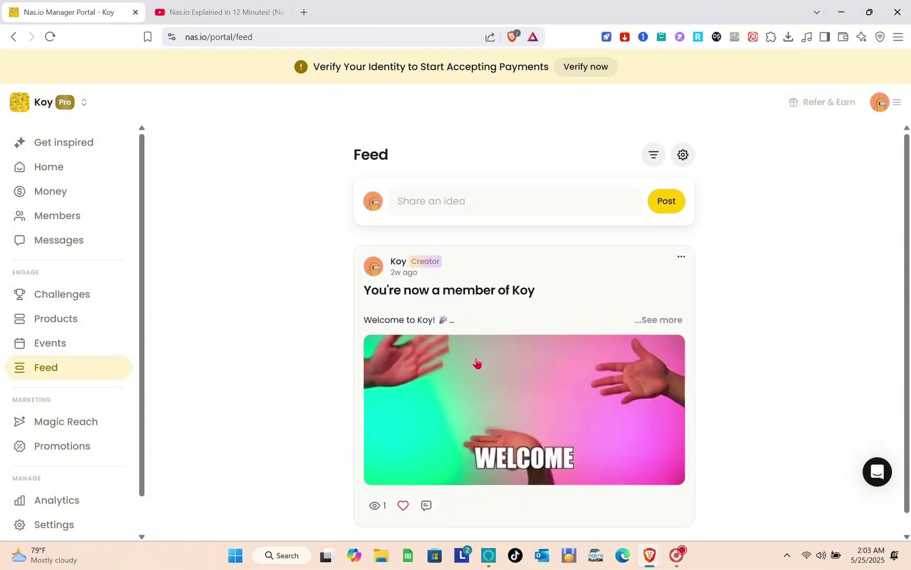
left_click(56, 297)
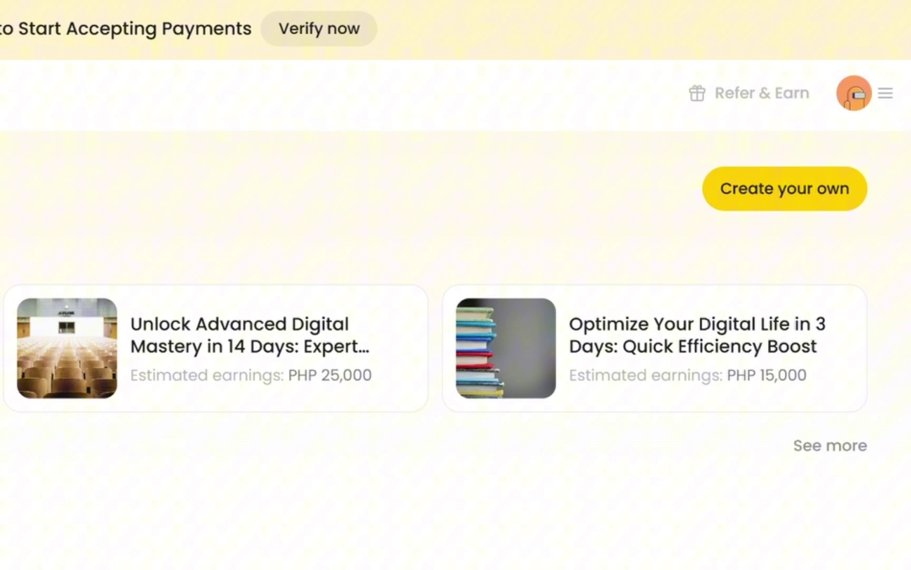
left_click(790, 206)
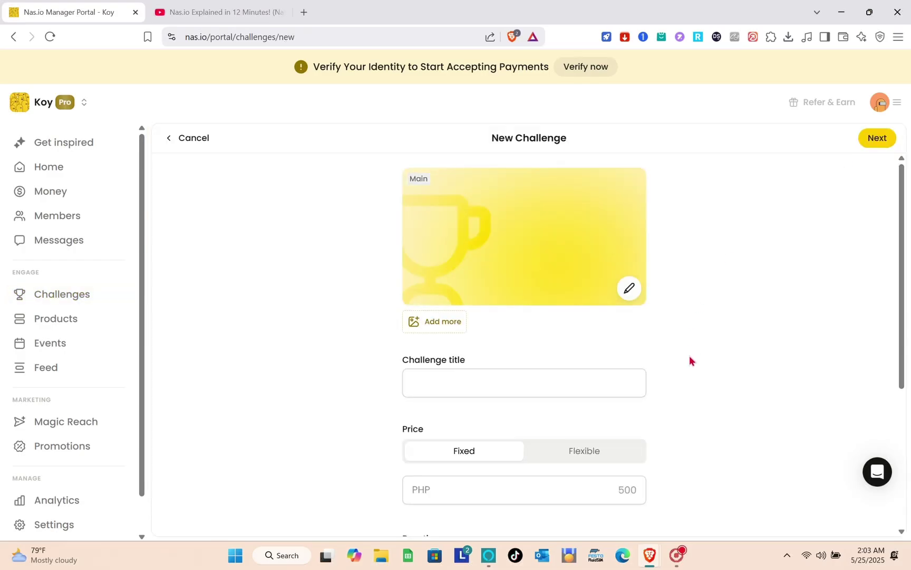
scroll(690, 358, "down", 5)
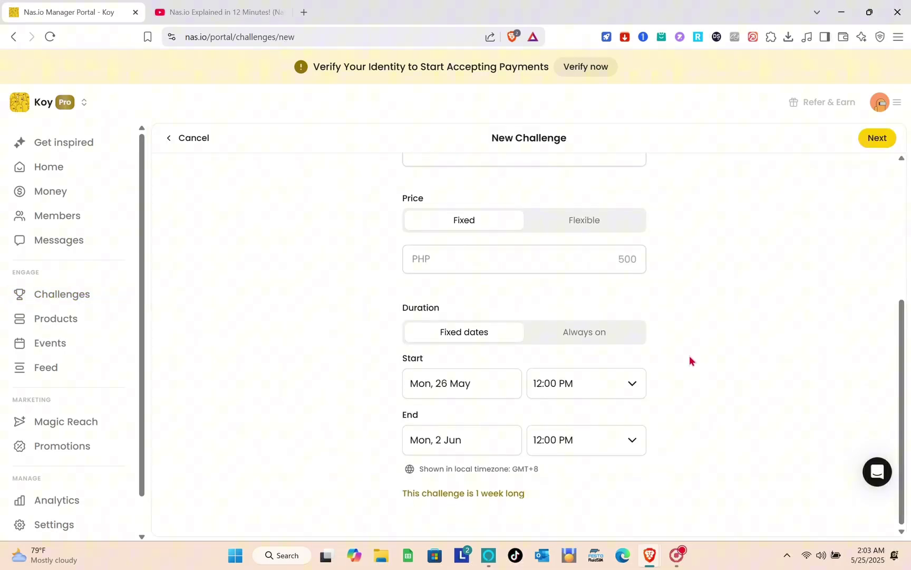
left_click(173, 139)
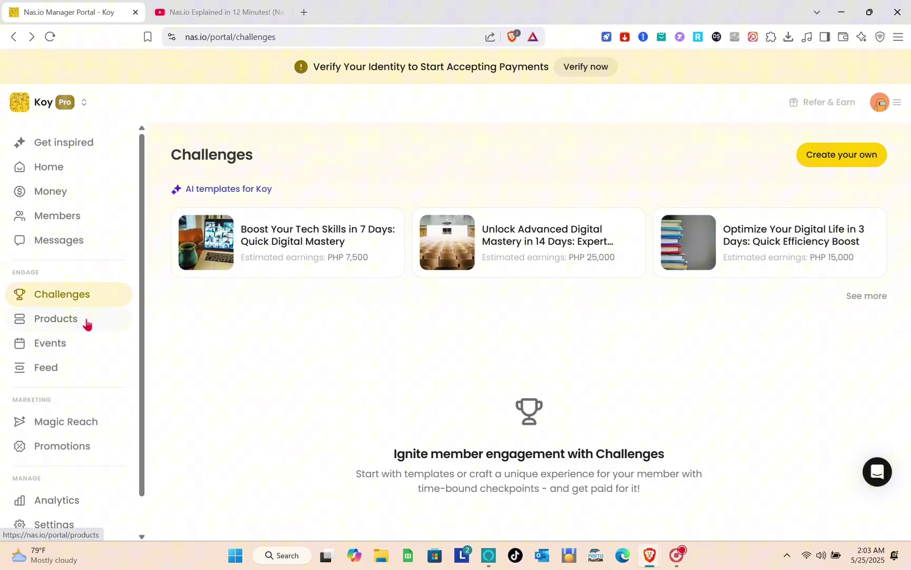
From Products, preview the TikTok Engagement & Growth Blueprint template, check why it fits, and use it.
left_click(86, 323)
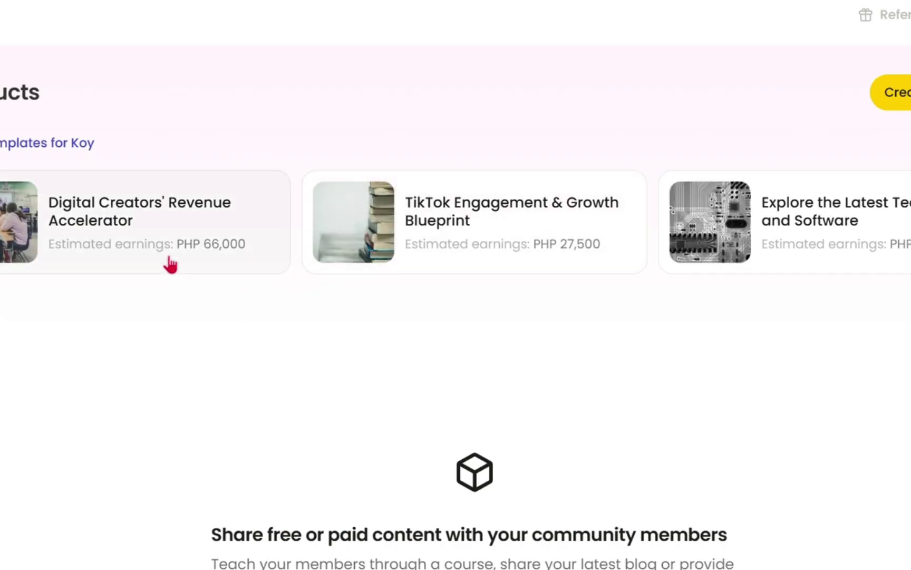
left_click(448, 245)
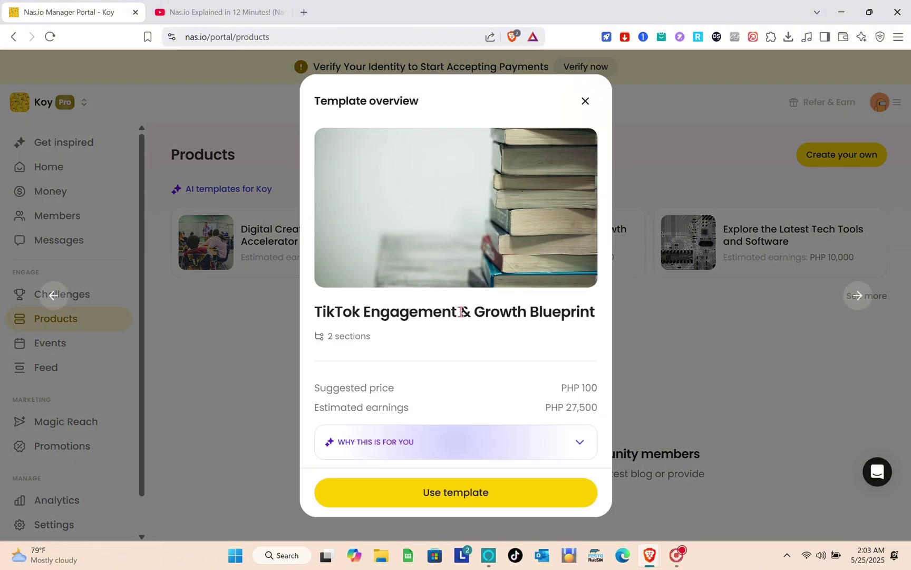
scroll(437, 388, "down", 5)
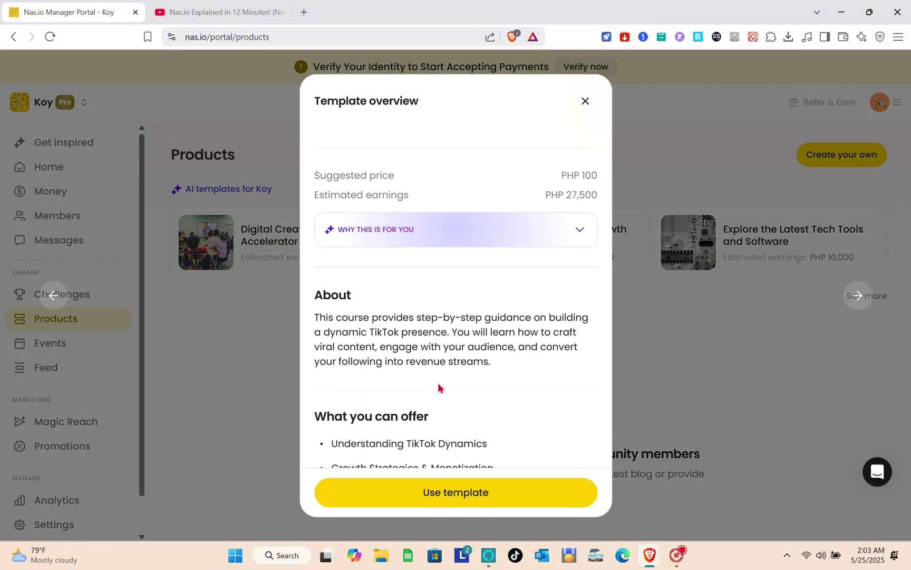
left_click(577, 241)
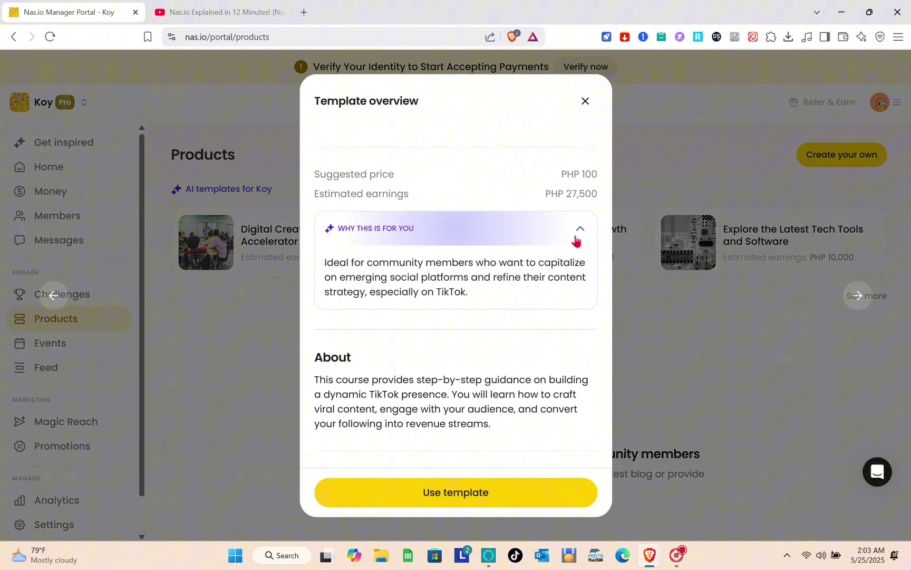
left_click(576, 241)
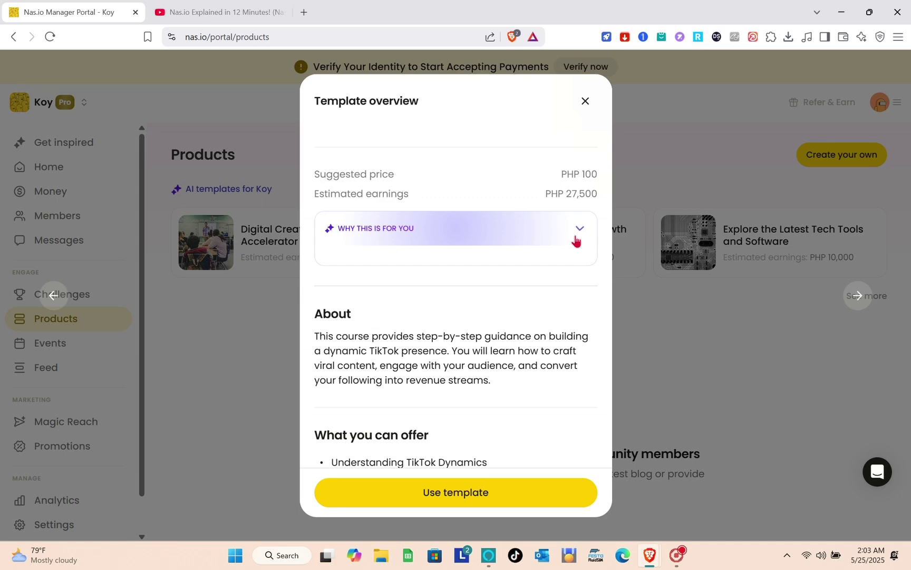
scroll(465, 412, "down", 1)
left_click(479, 505)
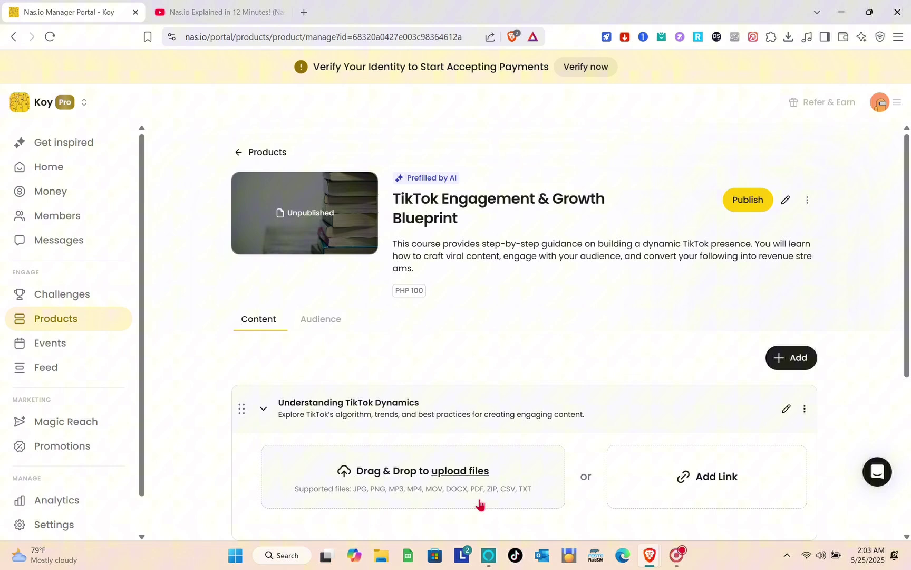
Scroll through the course modules Understanding TikTok Dynamics and Growth Strategies & Monetization, then return to the top.
scroll(444, 381, "down", 3)
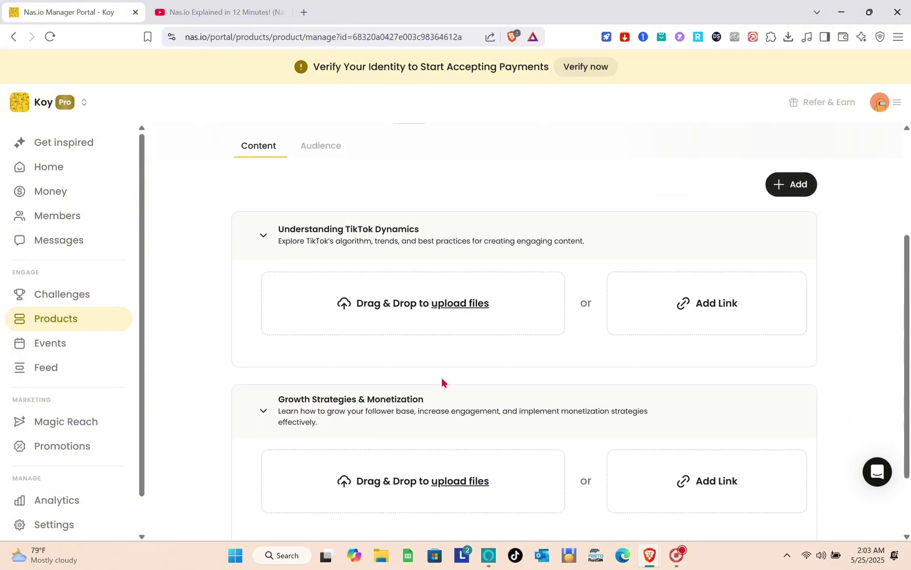
scroll(441, 381, "down", 2)
scroll(441, 381, "up", 3)
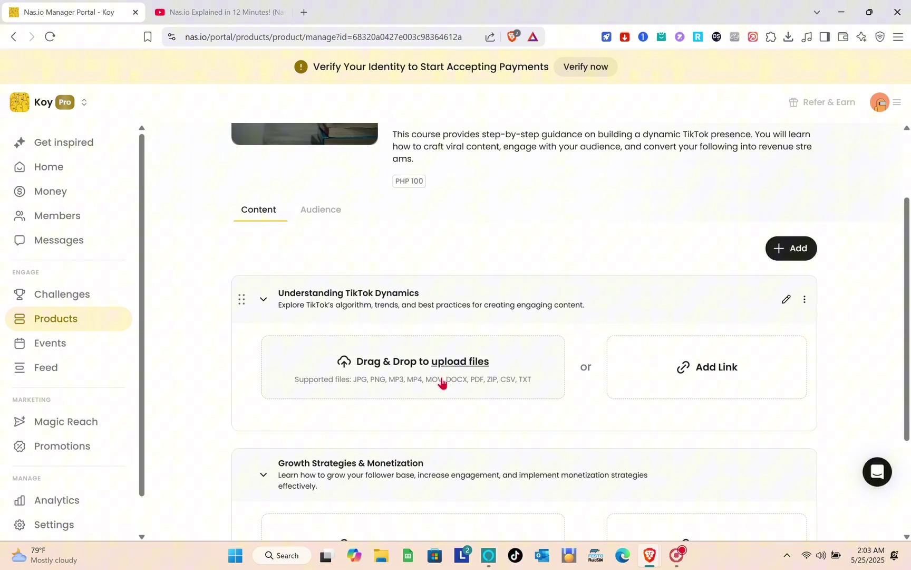
scroll(441, 380, "down", 3)
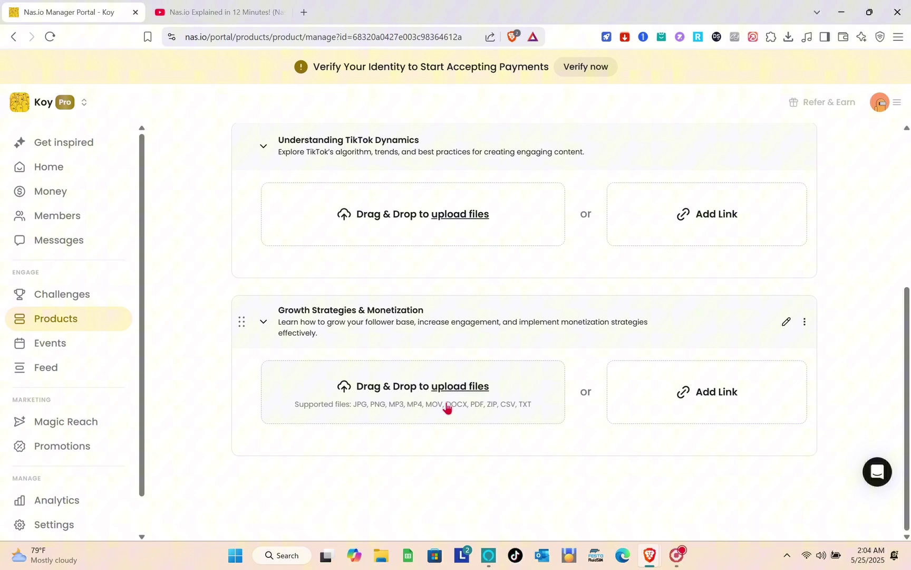
scroll(677, 415, "up", 5)
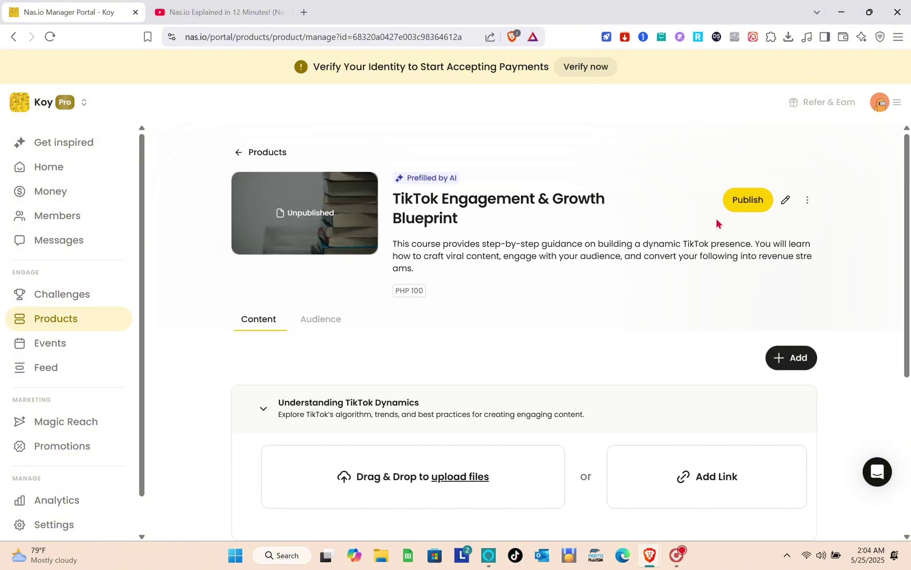
Close the 'Share your product' dialog for the published TikTok Engagement & Growth Blueprint.
left_click(745, 210)
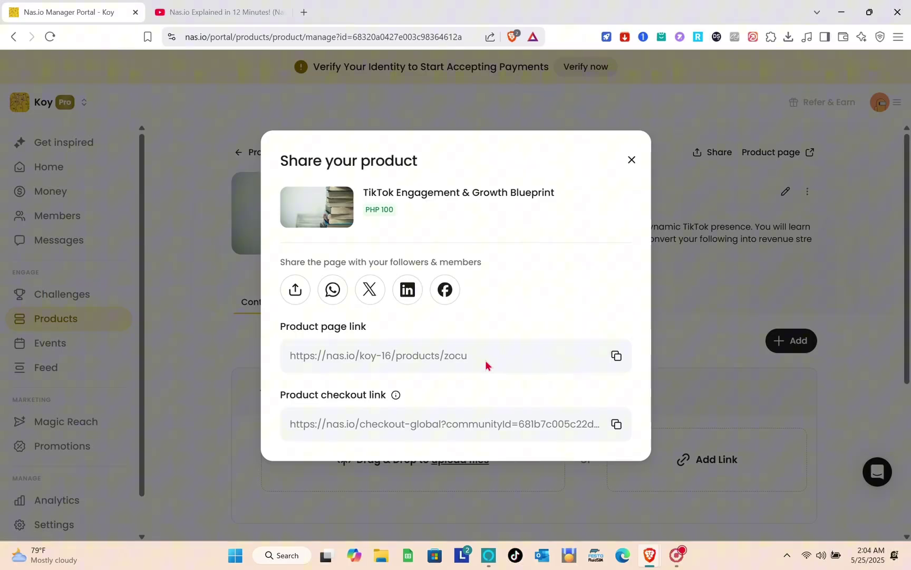
Go to Magic Reach and inspect, then dismiss, the rejected 13 May 2025 message's options.
left_click(65, 428)
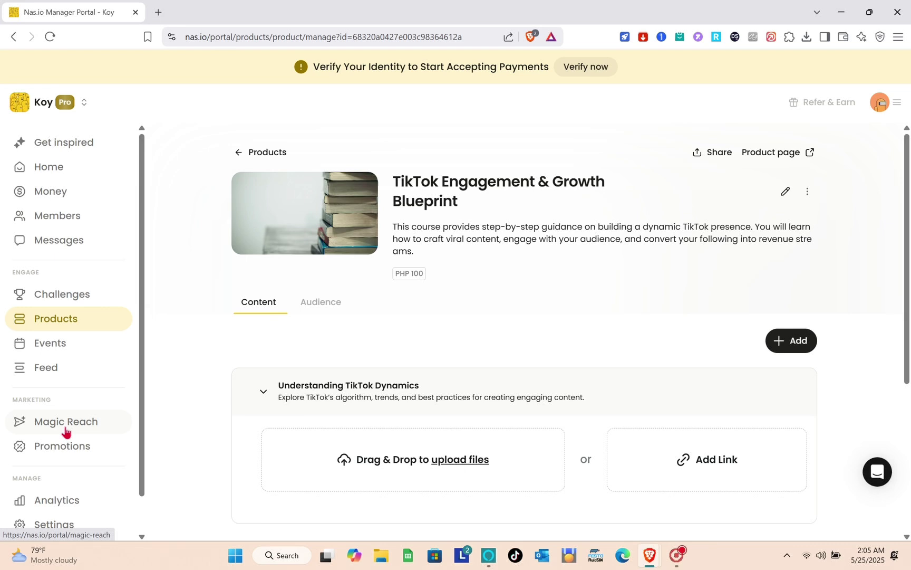
left_click(66, 428)
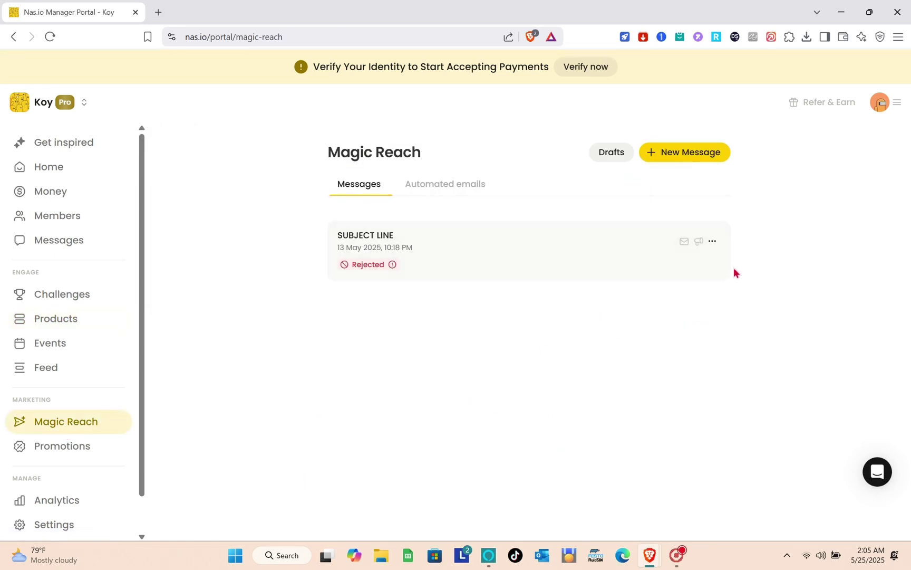
left_click(713, 242)
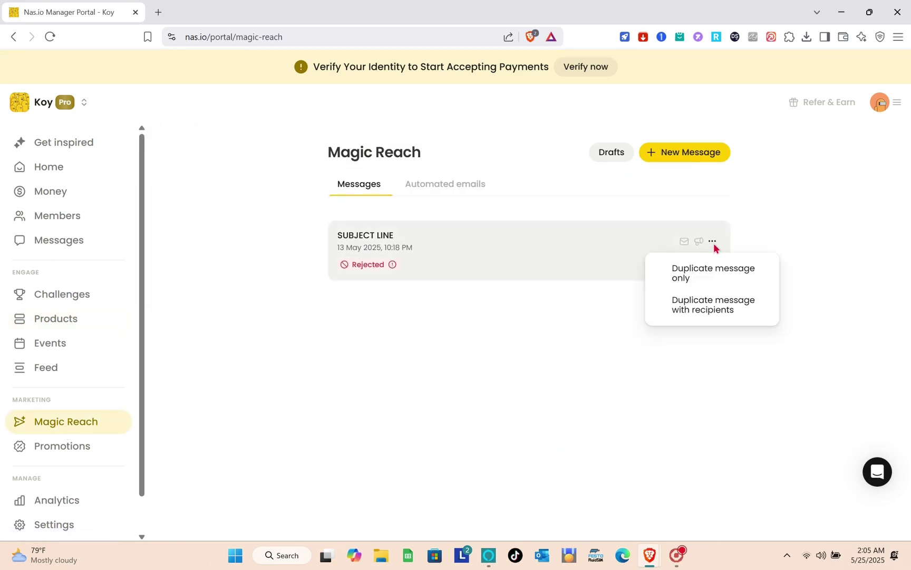
left_click(700, 289)
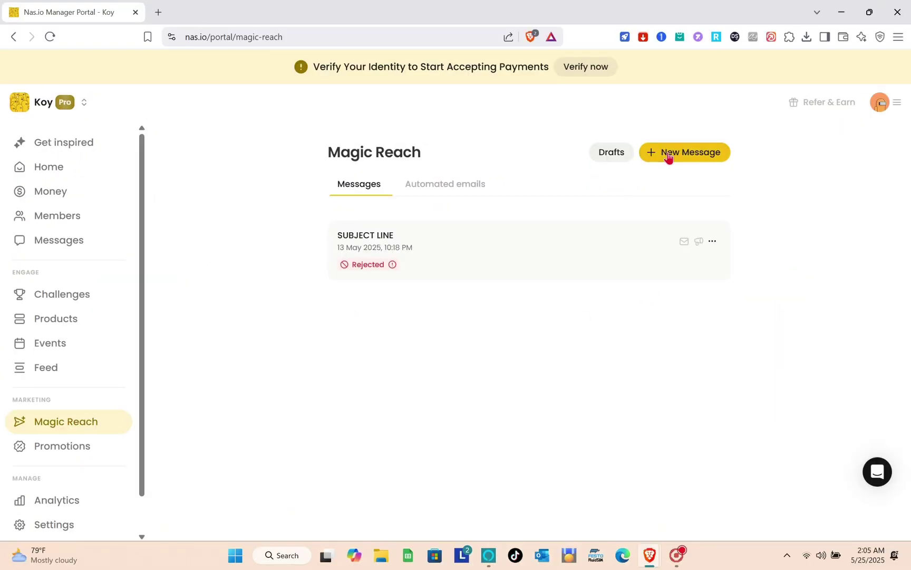
Start a new message to Members via Email and Post, focusing the Subject Line, and leave it as a draft.
left_click(668, 153)
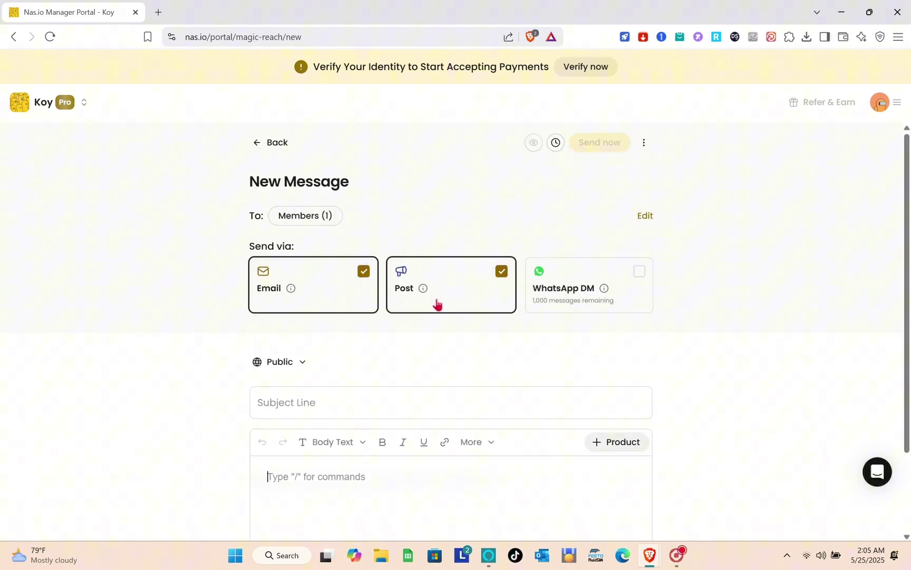
scroll(463, 390, "down", 2)
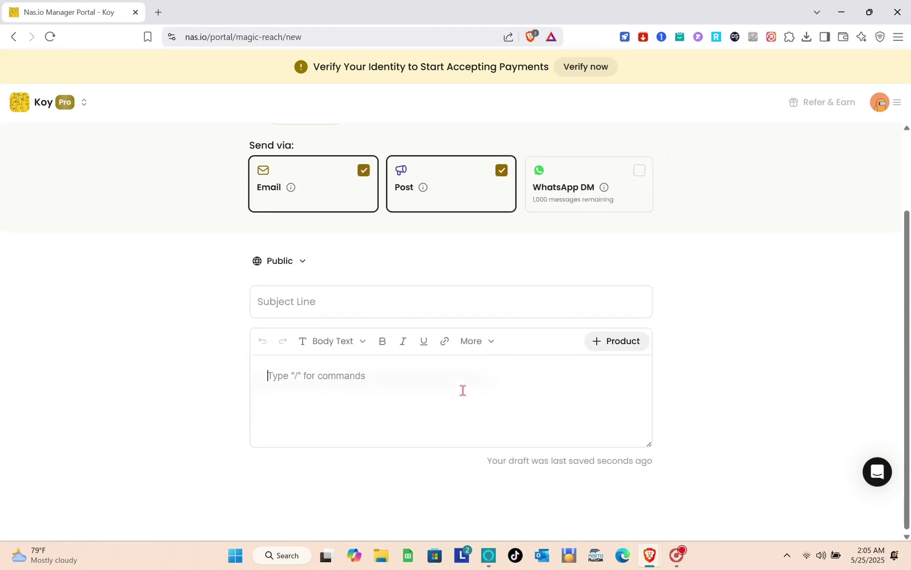
scroll(463, 390, "up", 2)
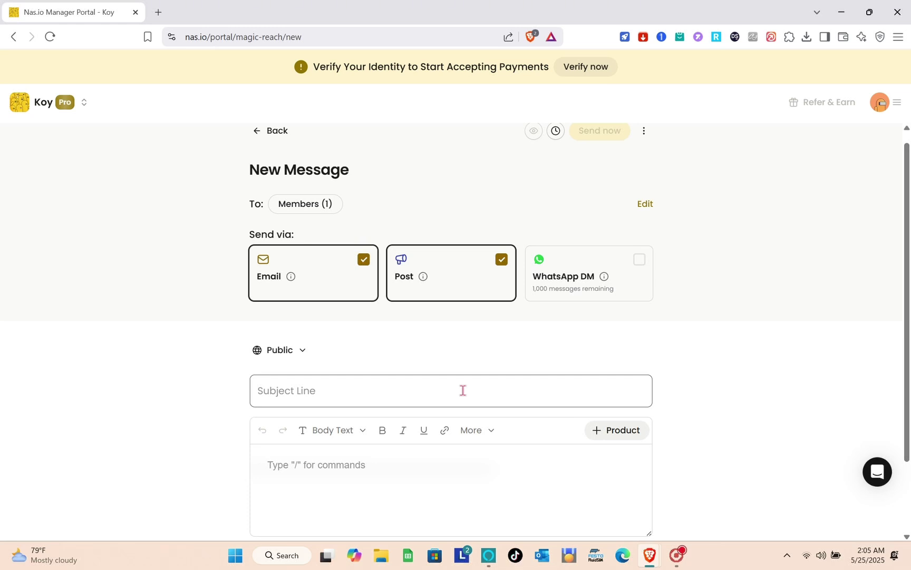
scroll(463, 391, "down", 2)
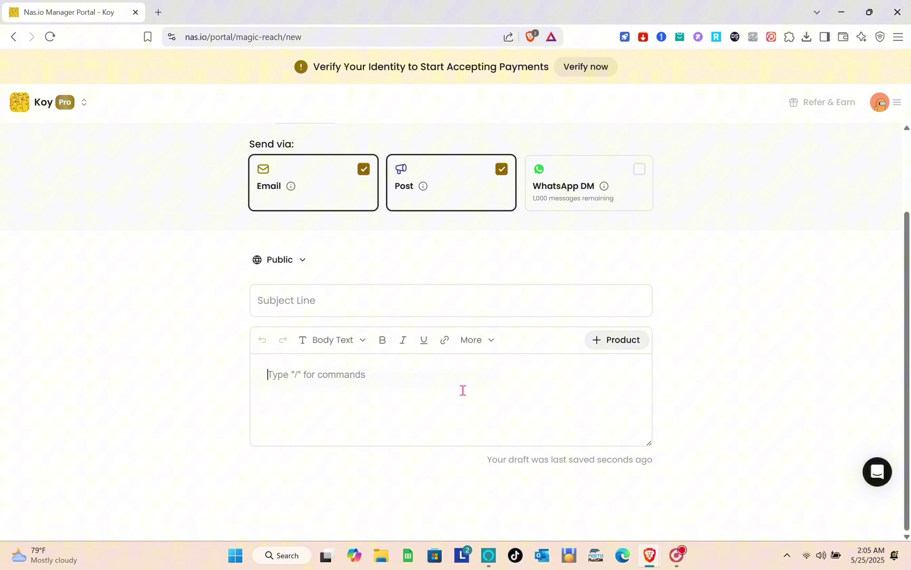
scroll(463, 391, "up", 1)
scroll(463, 390, "up", 1)
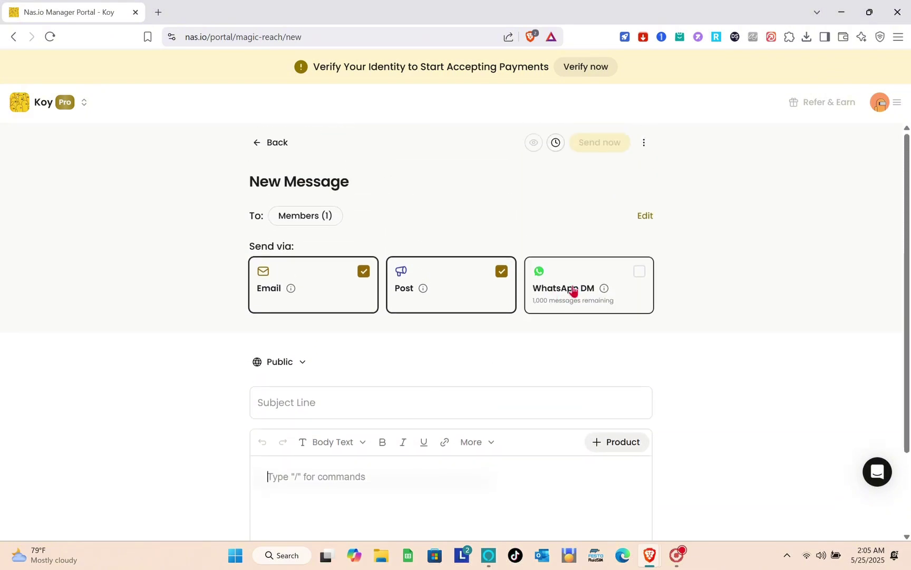
scroll(425, 351, "down", 2)
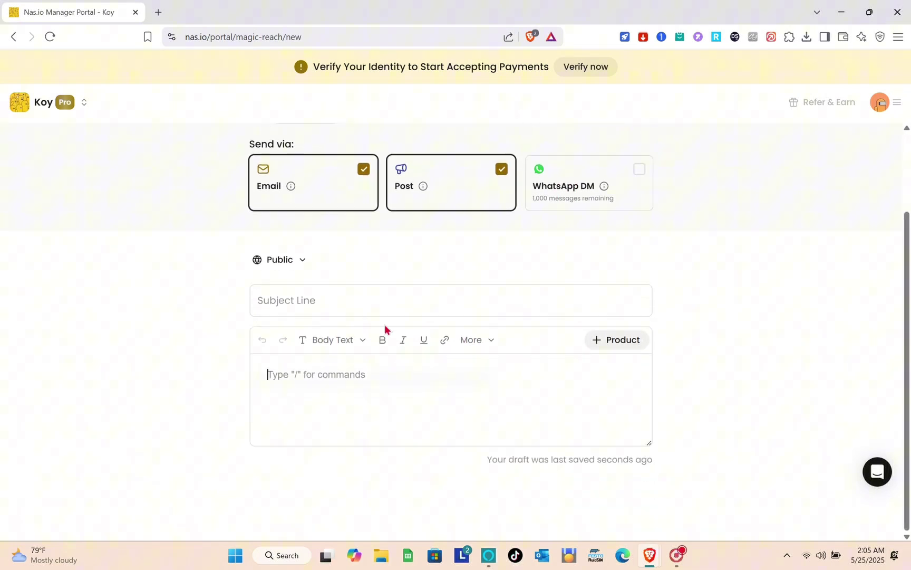
left_click(358, 305)
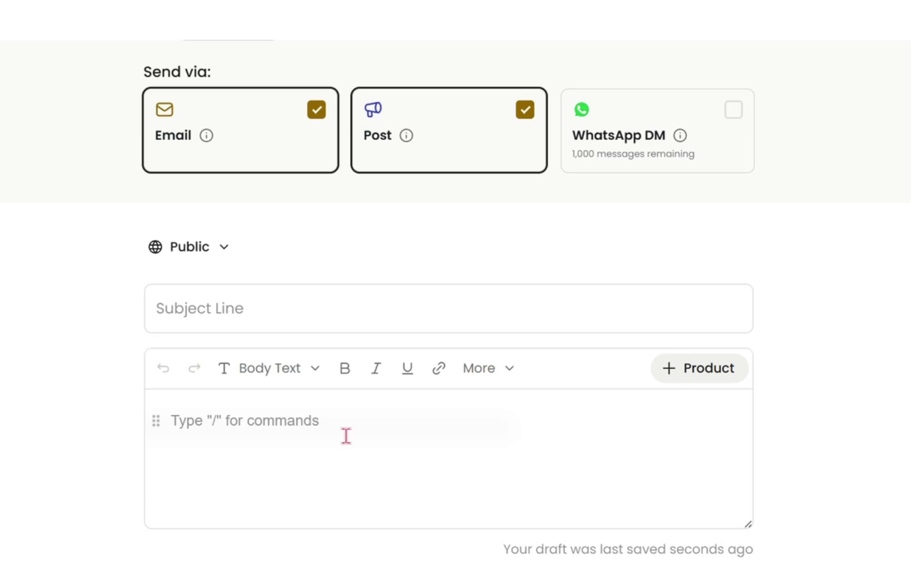
scroll(539, 391, "up", 2)
scroll(539, 391, "up", 3)
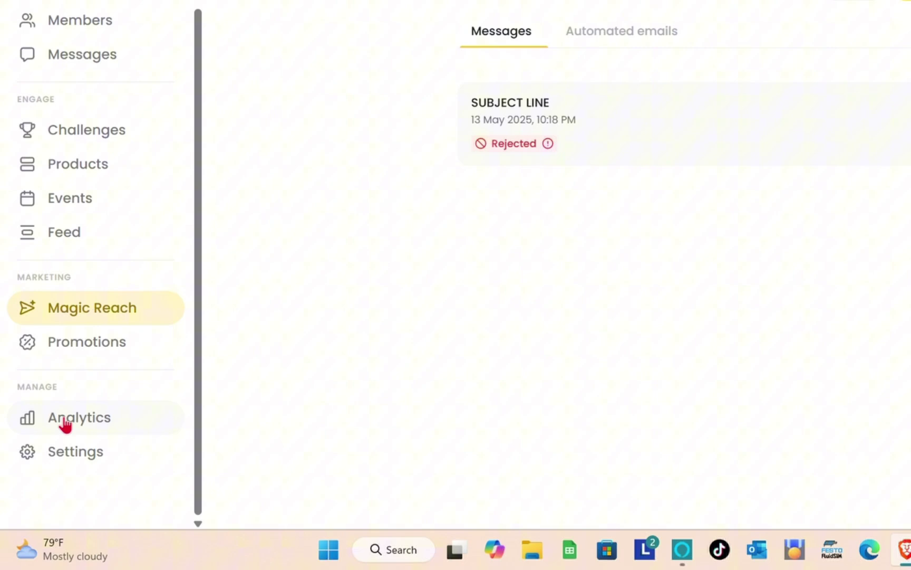
Review the Analytics page's May 2025 Traffic visits and product breakdown for My Community.
left_click(64, 421)
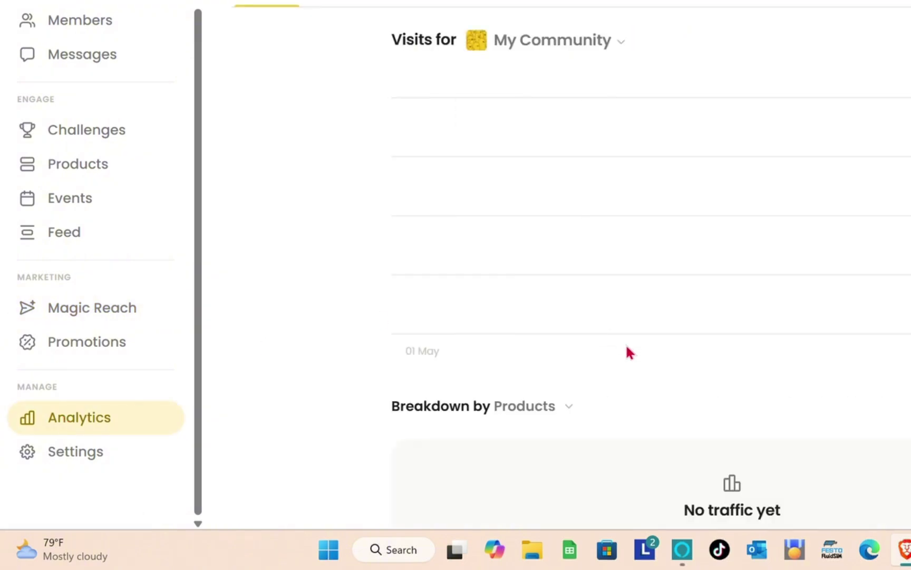
scroll(626, 343, "down", 1)
scroll(626, 352, "up", 1)
scroll(629, 351, "down", 1)
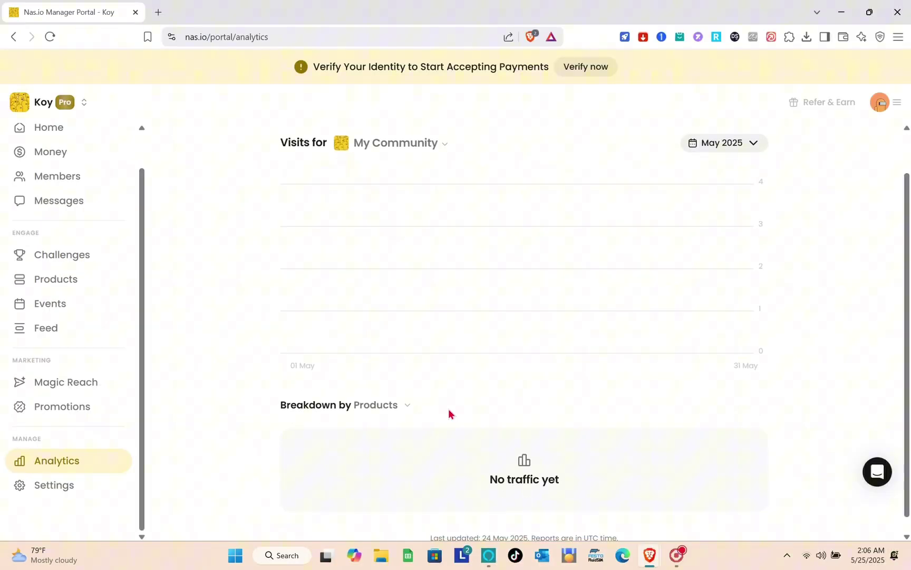
scroll(449, 414, "down", 1)
scroll(449, 414, "up", 1)
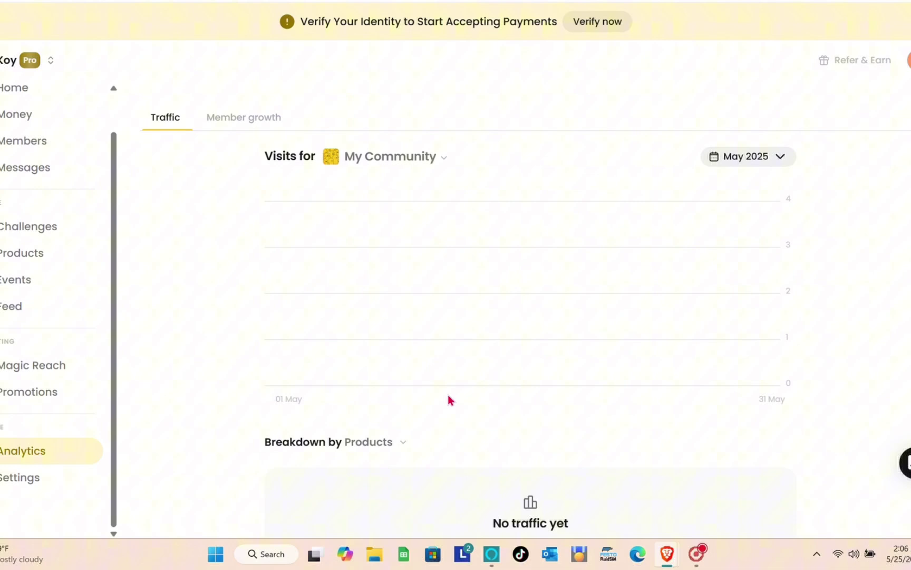
scroll(448, 395, "down", 1)
scroll(442, 458, "up", 1)
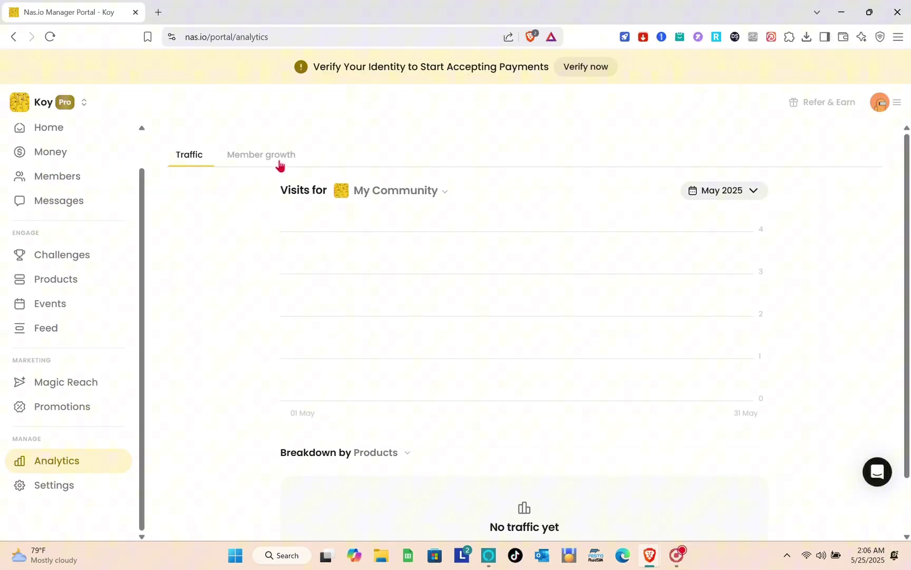
Check the Member growth statistics, then switch back to the Traffic visits chart.
left_click(277, 160)
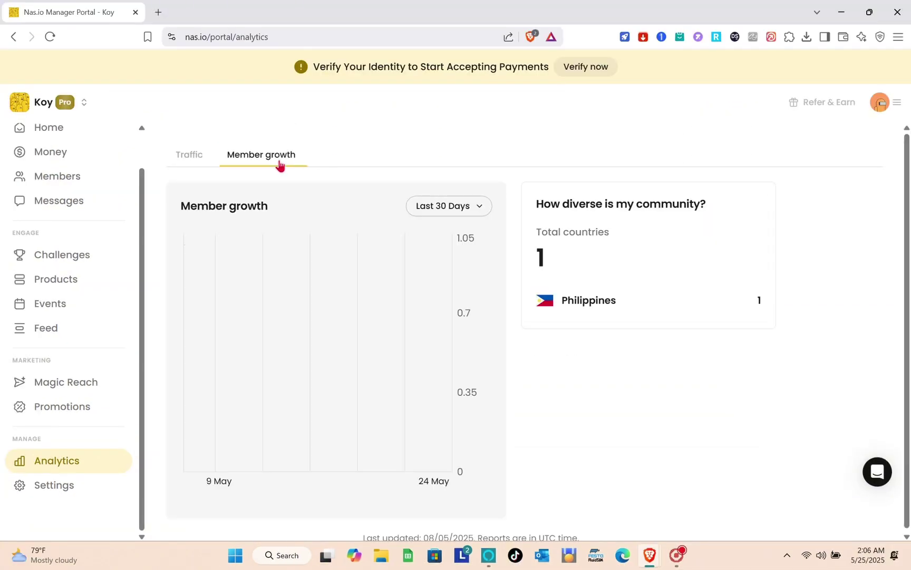
left_click(194, 160)
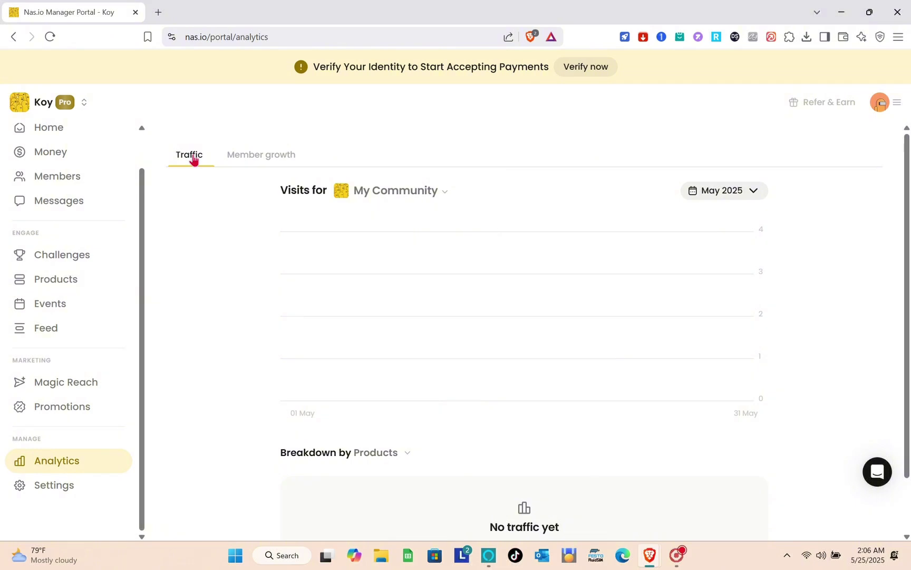
scroll(348, 335, "down", 1)
scroll(348, 336, "up", 1)
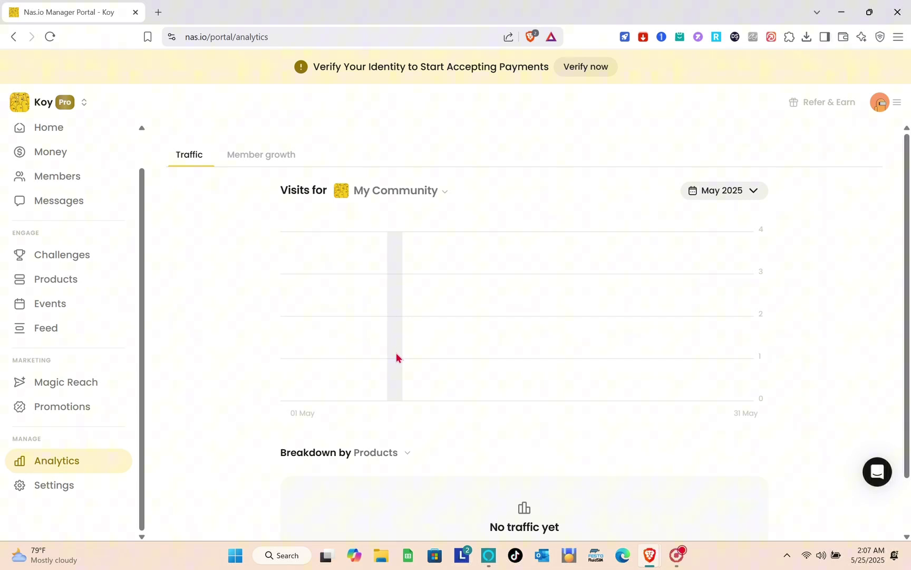
scroll(396, 357, "down", 1)
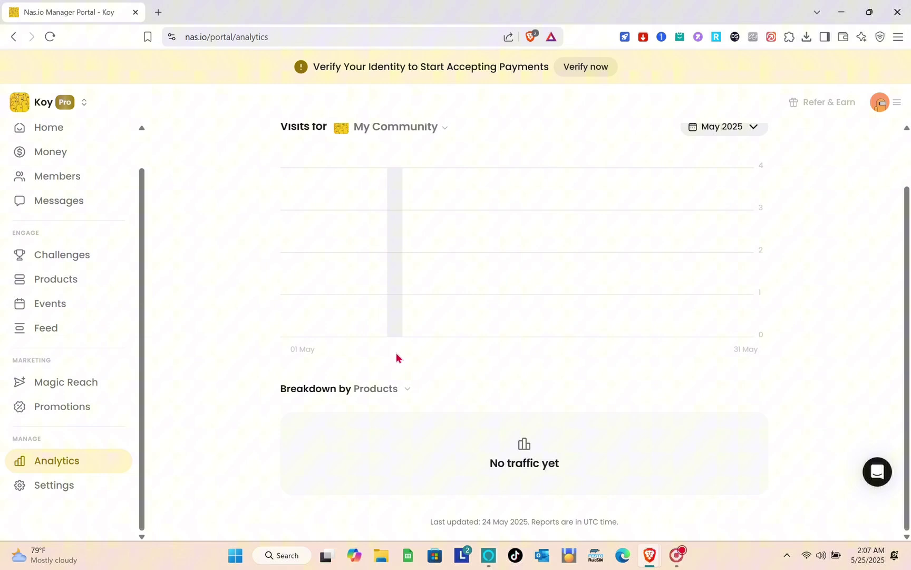
scroll(396, 357, "up", 1)
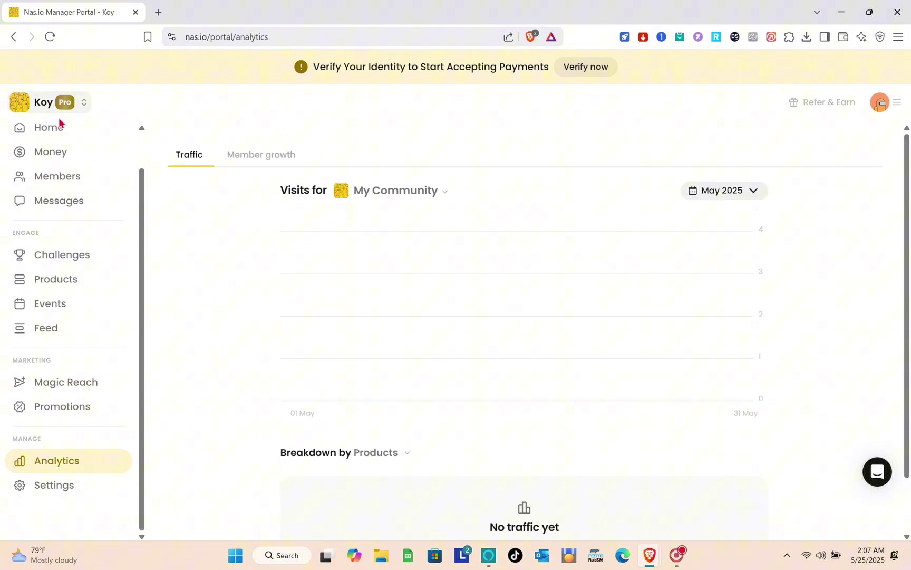
left_click(60, 132)
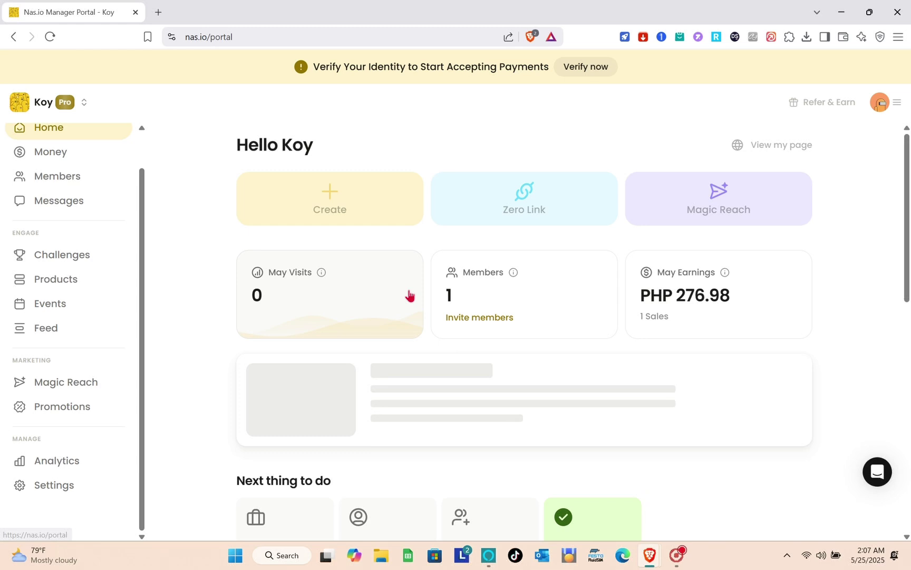
scroll(561, 452, "down", 2)
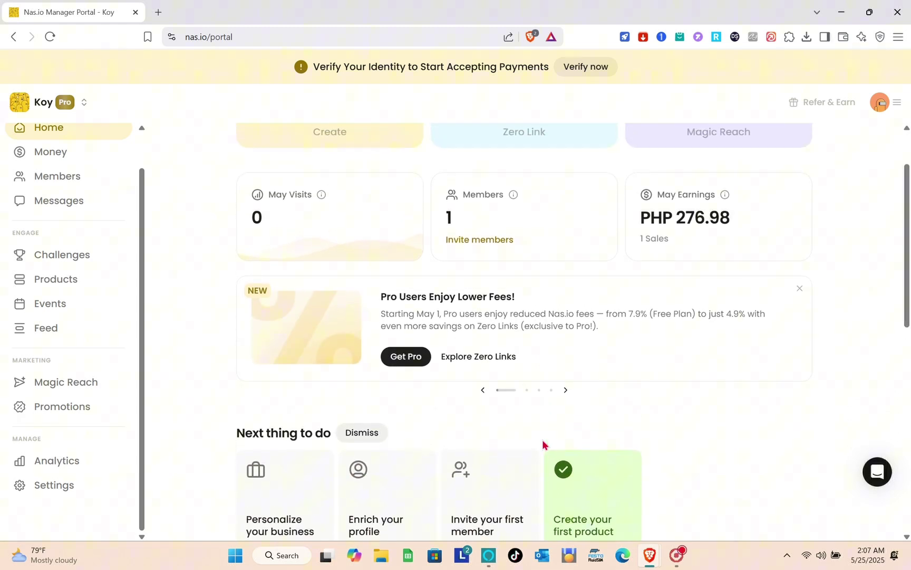
scroll(543, 445, "up", 2)
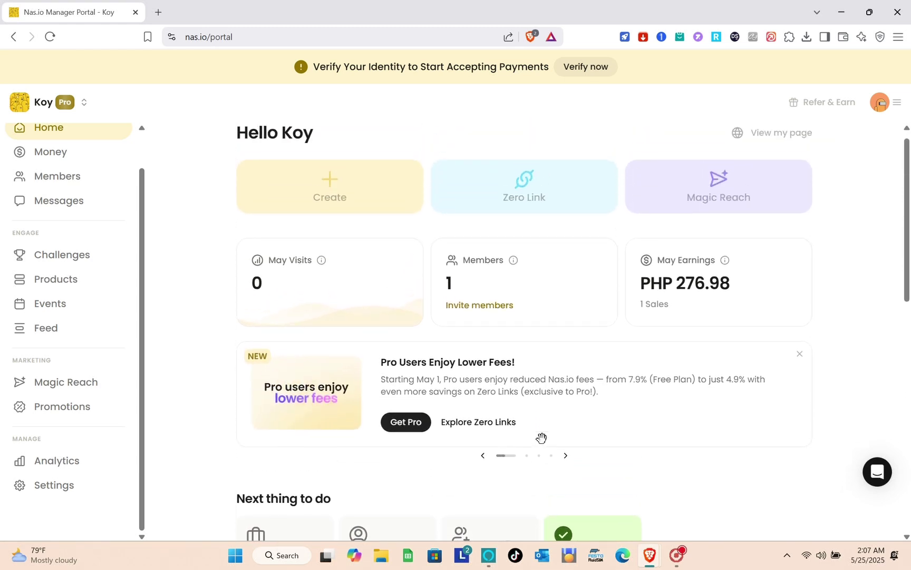